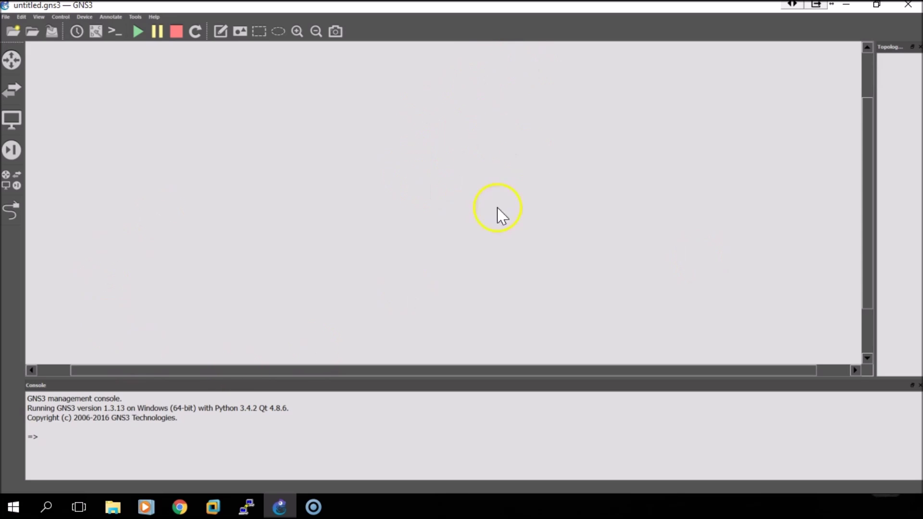
Show the Routers panel listing the c2600 and c3745 router templates
left_click(12, 61)
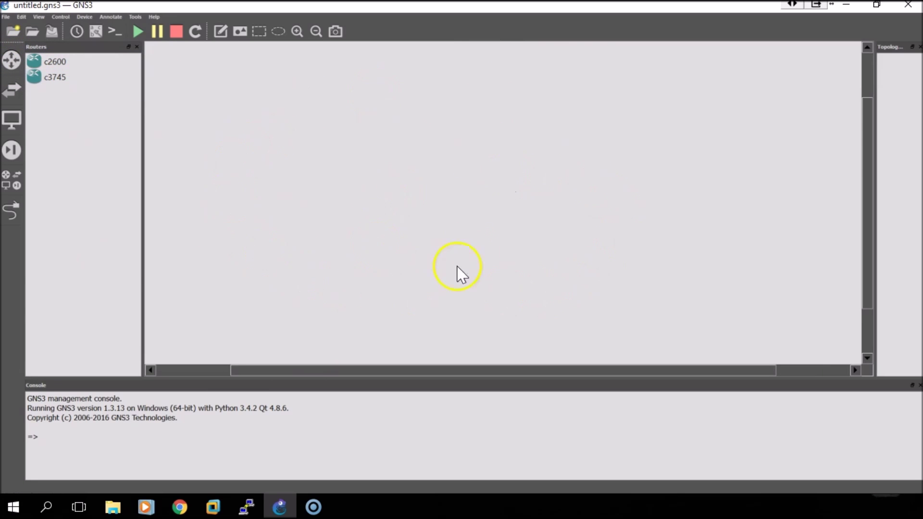
Place two c3745 routers on the canvas, R1 with R2 to its right
left_click_drag(46, 79, 422, 153)
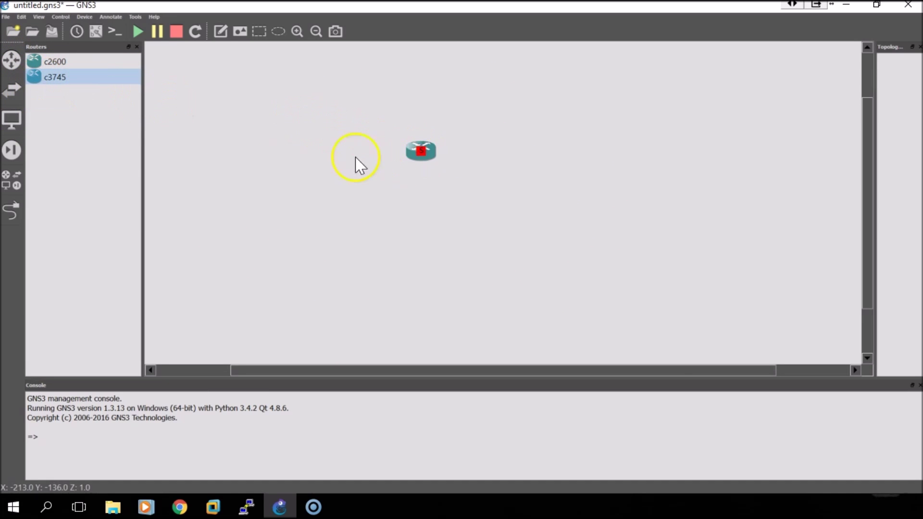
left_click_drag(104, 77, 336, 104)
left_click_drag(575, 164, 611, 163)
left_click(504, 176)
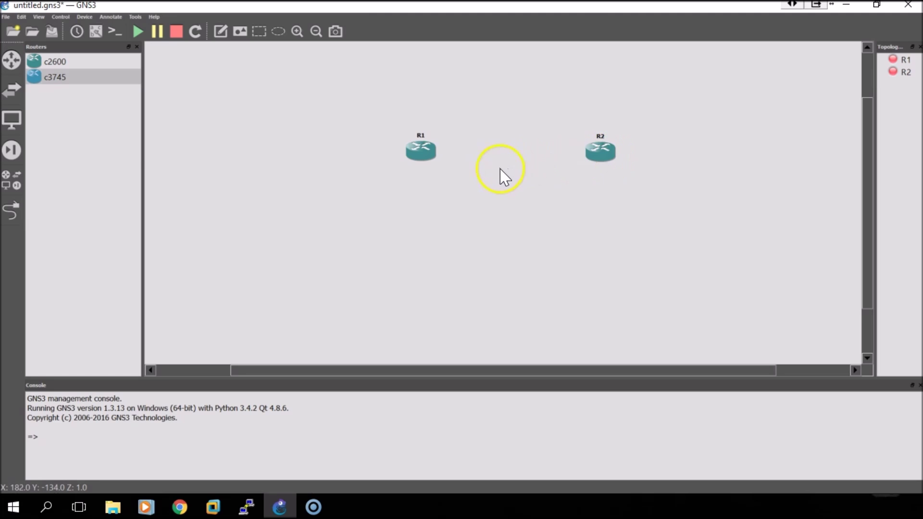
Add Host1 and Host2 from End devices, below R1 and R2 respectively
left_click(12, 119)
left_click_drag(48, 78, 361, 213)
left_click_drag(437, 272, 437, 275)
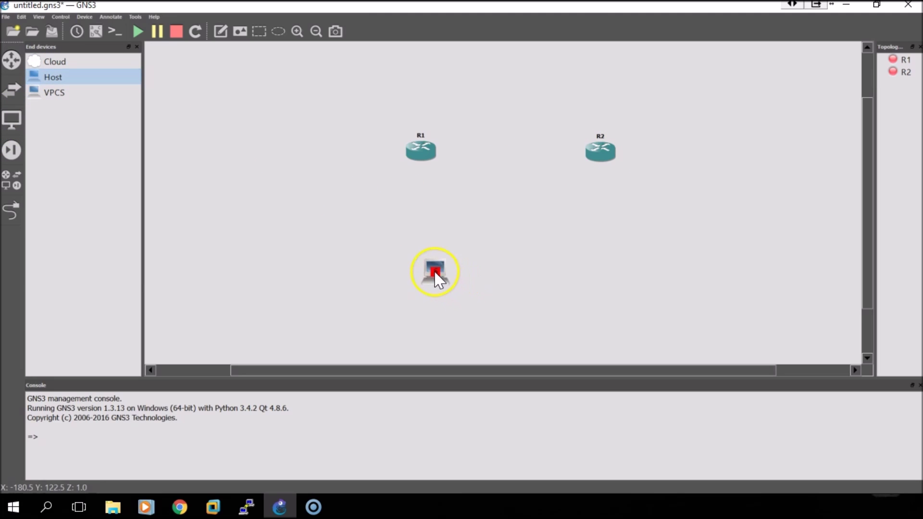
left_click_drag(62, 83, 539, 200)
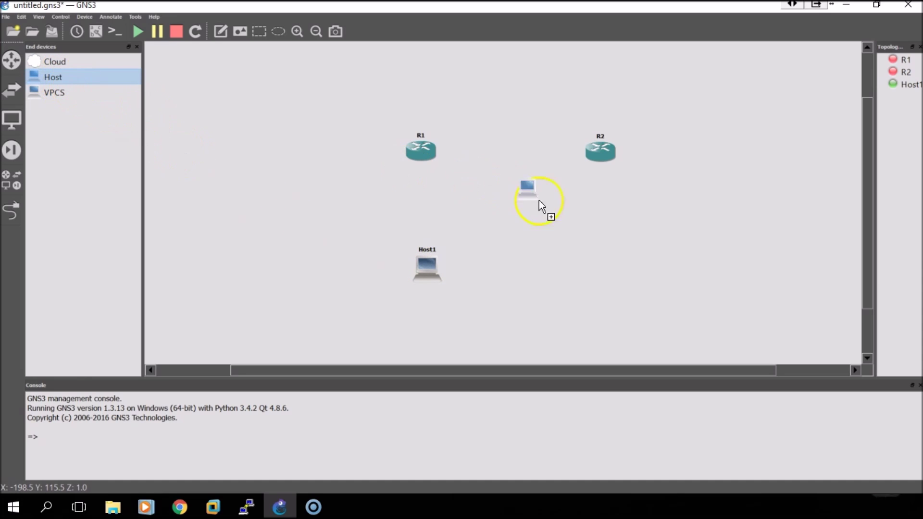
left_click_drag(625, 276, 613, 272)
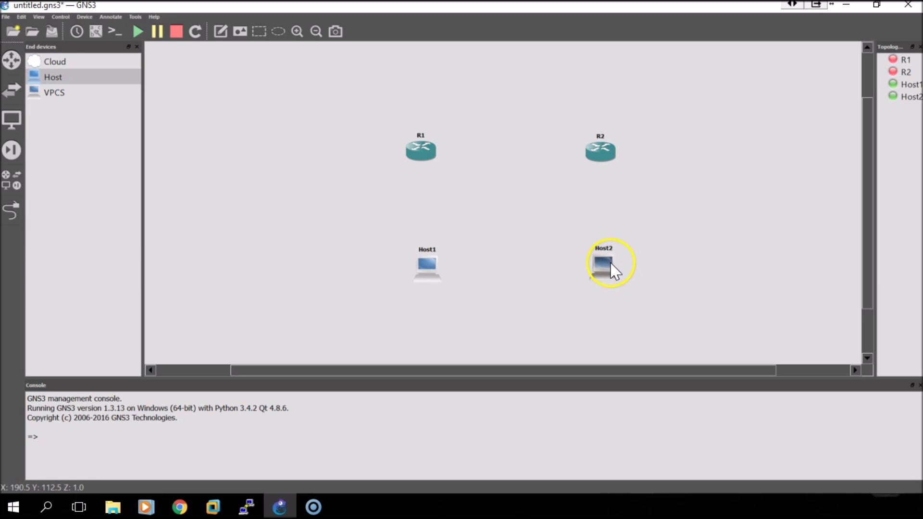
left_click_drag(437, 267, 432, 265)
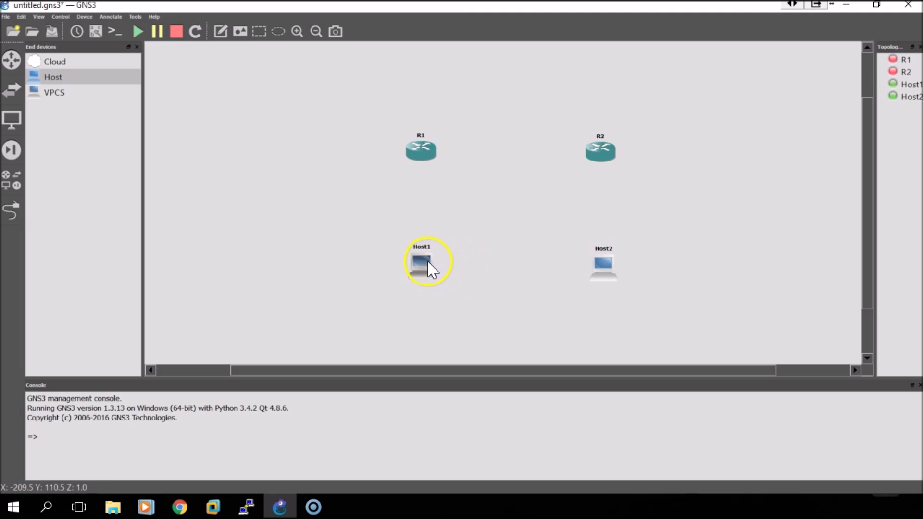
Remove every Generic Ethernet NIO from Host1 except the VMnet1 adapter
right_click(421, 261)
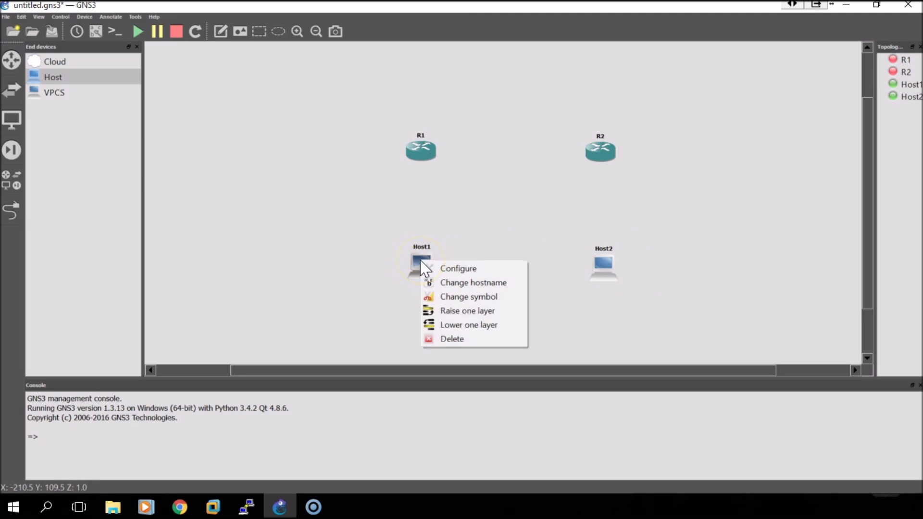
left_click(449, 271)
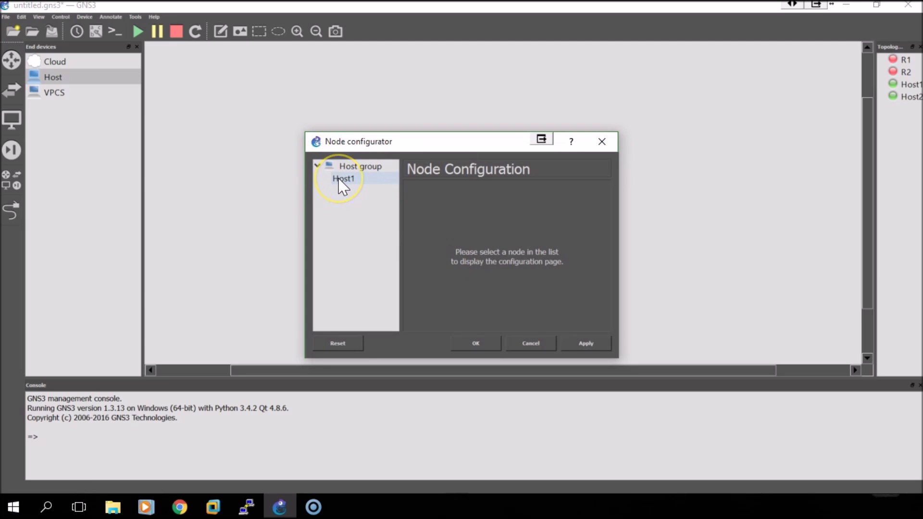
left_click(343, 182)
left_click(525, 263)
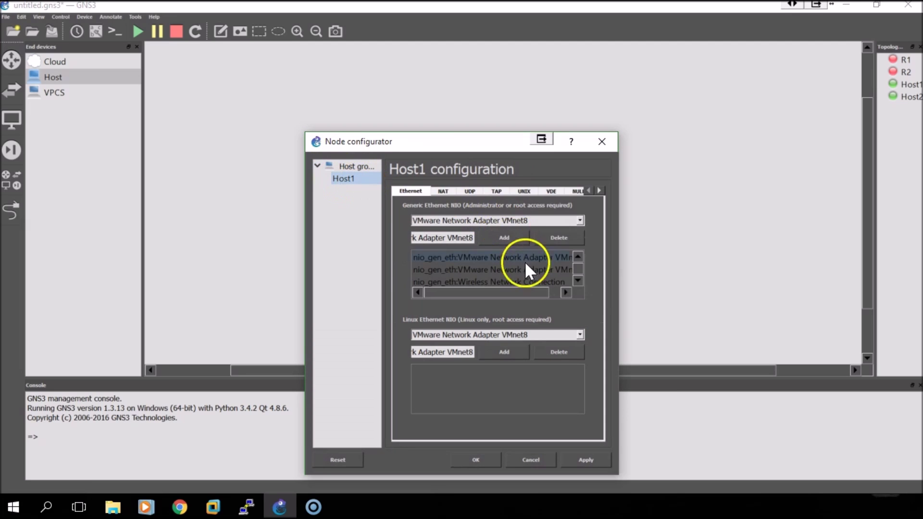
scroll(555, 277, "down", 1)
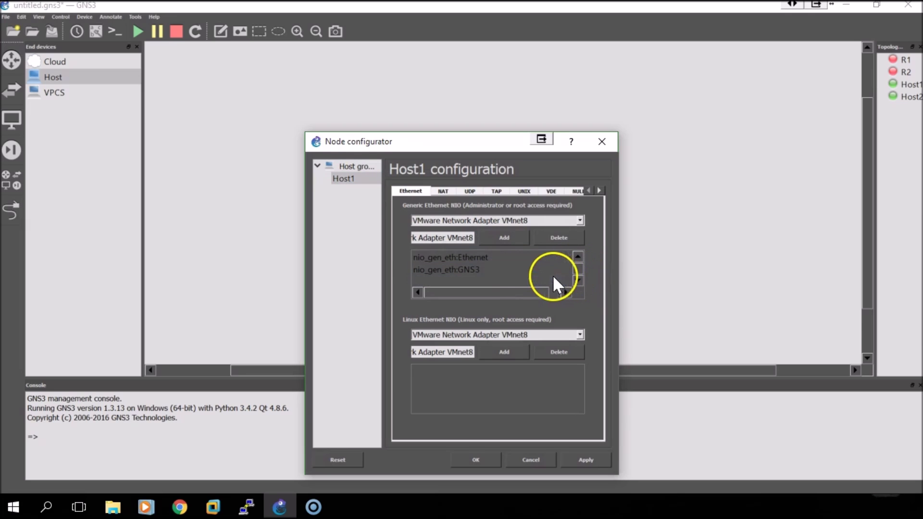
left_click(557, 238)
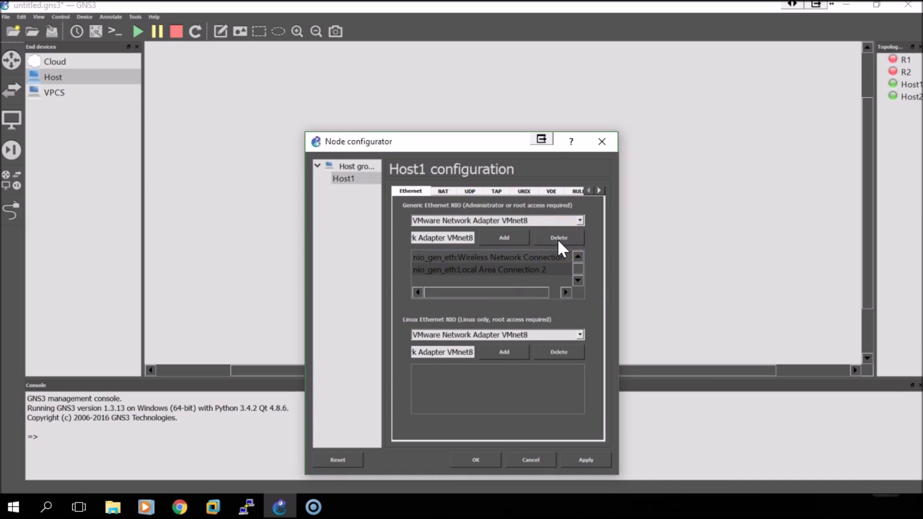
left_click(525, 270)
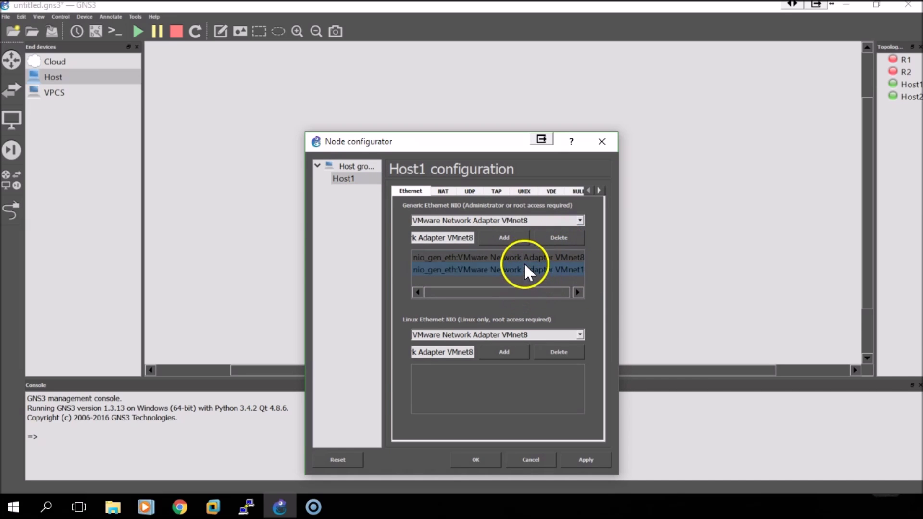
left_click(556, 237)
left_click(500, 257)
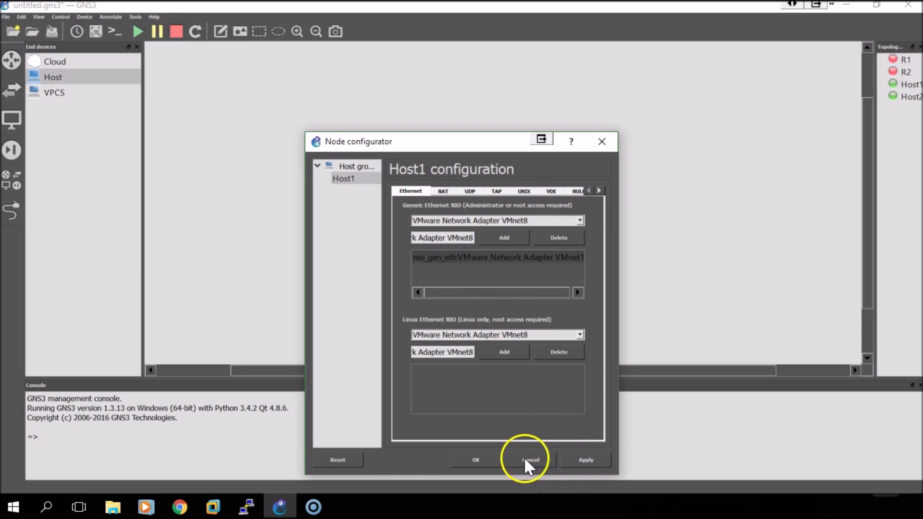
left_click(477, 460)
Remove every Generic Ethernet NIO from Host2 except the VMnet8 adapter
right_click(605, 272)
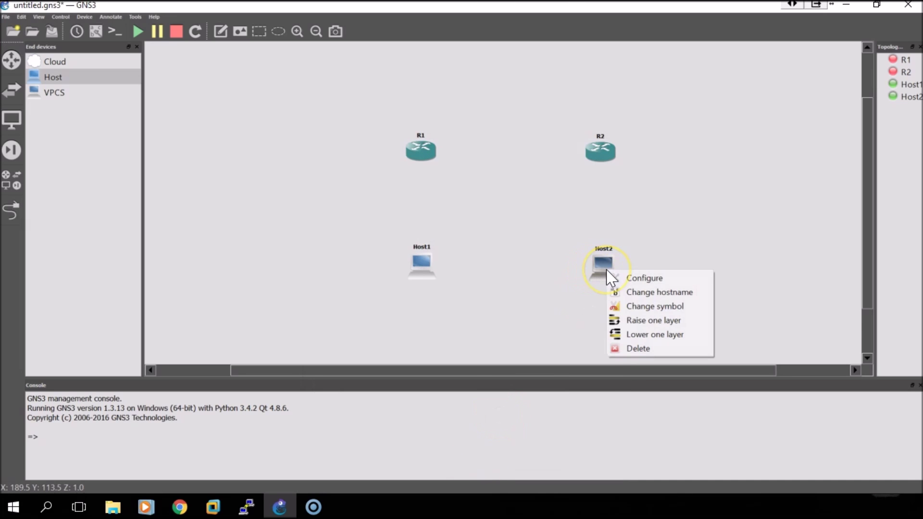
left_click(619, 278)
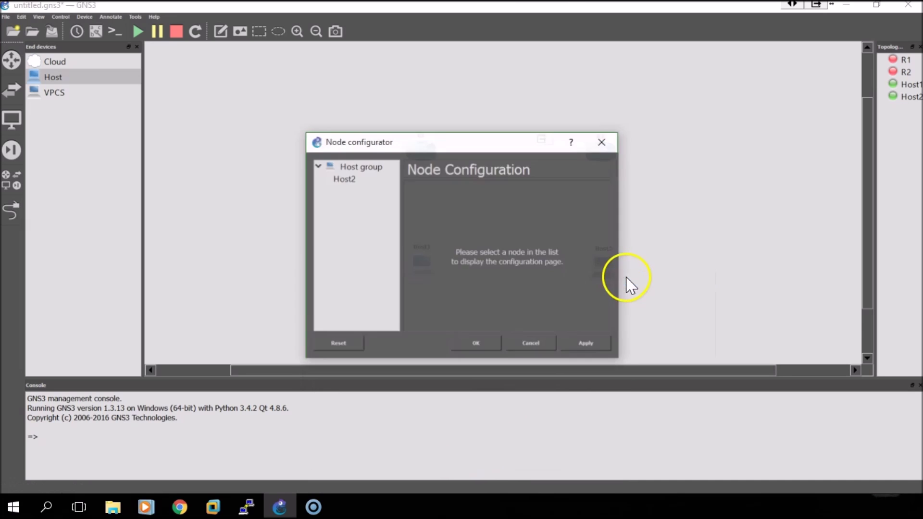
left_click(345, 180)
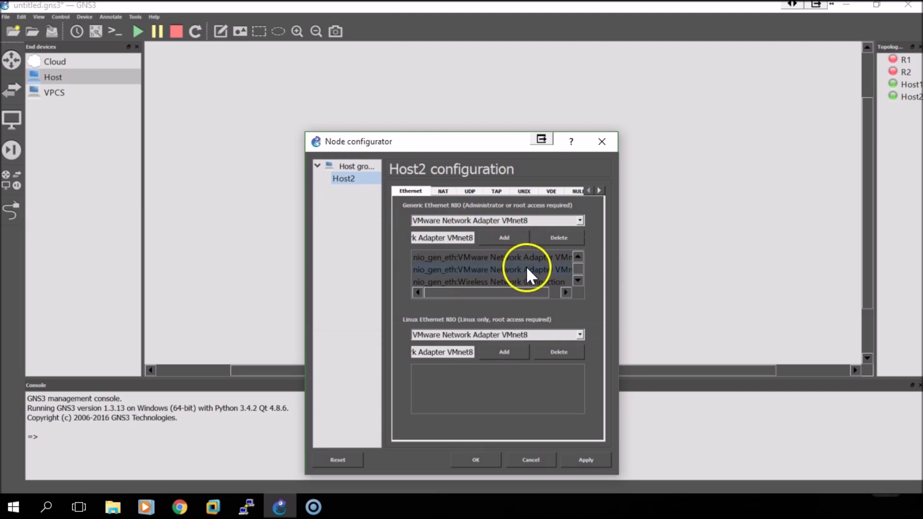
scroll(519, 290, "down", 2)
left_click(550, 268)
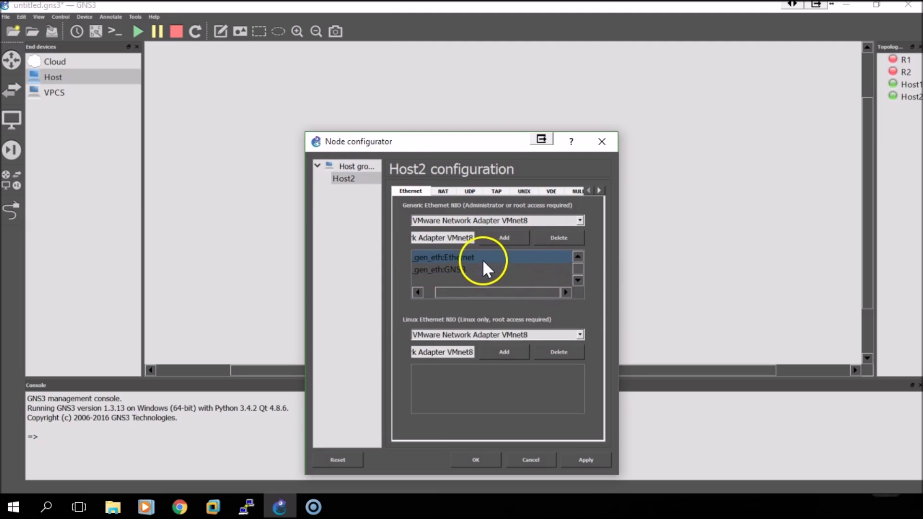
left_click(560, 237)
left_click(561, 237)
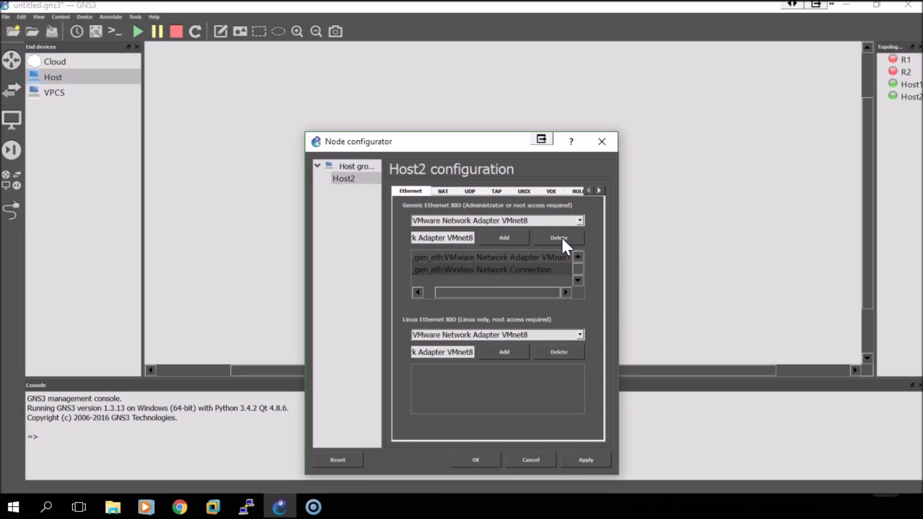
left_click(562, 237)
left_click(514, 241)
left_click(470, 257)
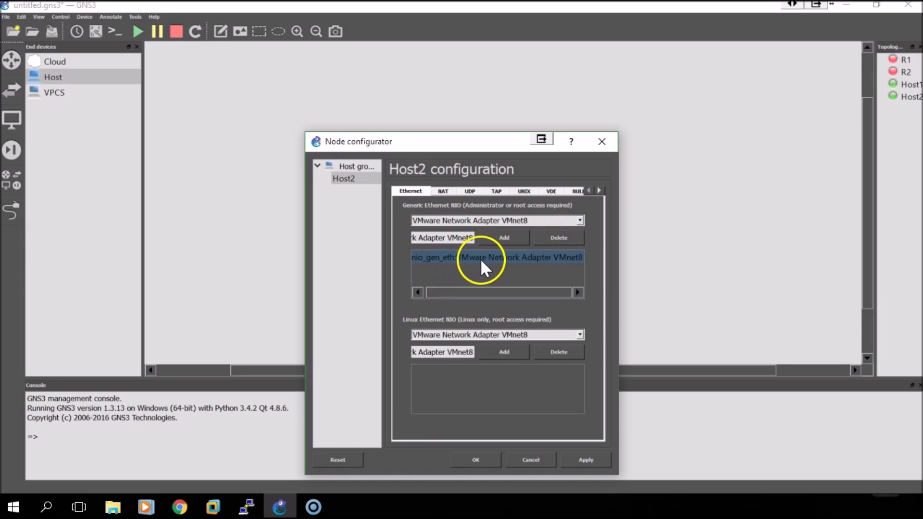
left_click(547, 362)
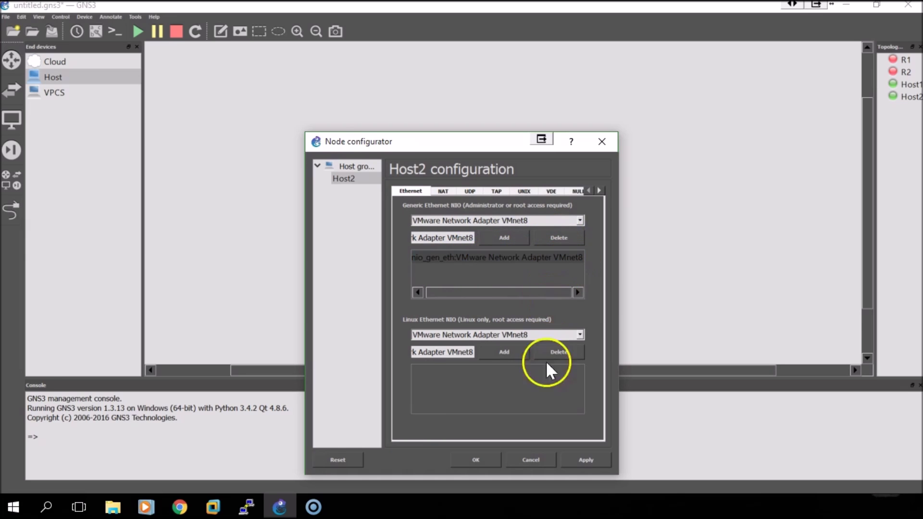
left_click(458, 457)
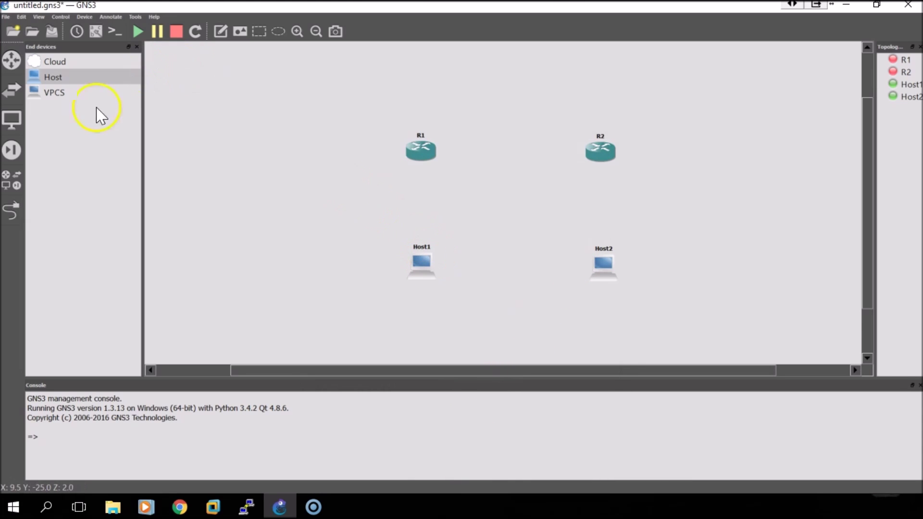
Cable Host1's VMnet1 to R1 FastEthernet1/0 and Host2's VMnet8 to R2
left_click(12, 210)
left_click(425, 264)
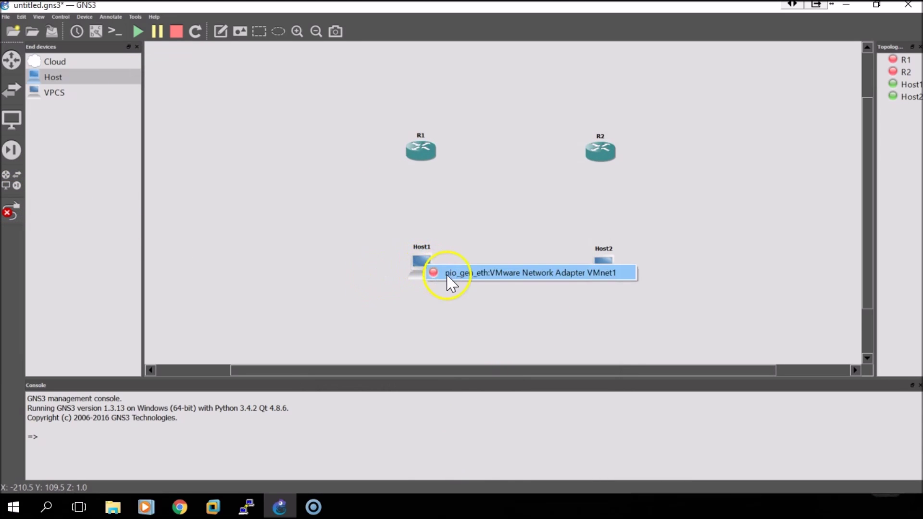
left_click(445, 272)
left_click(421, 150)
left_click(450, 34)
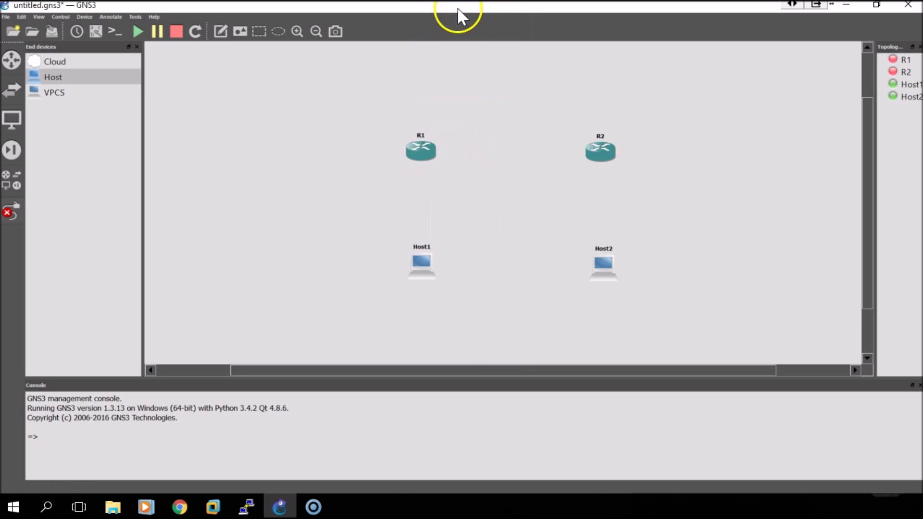
left_click(608, 250)
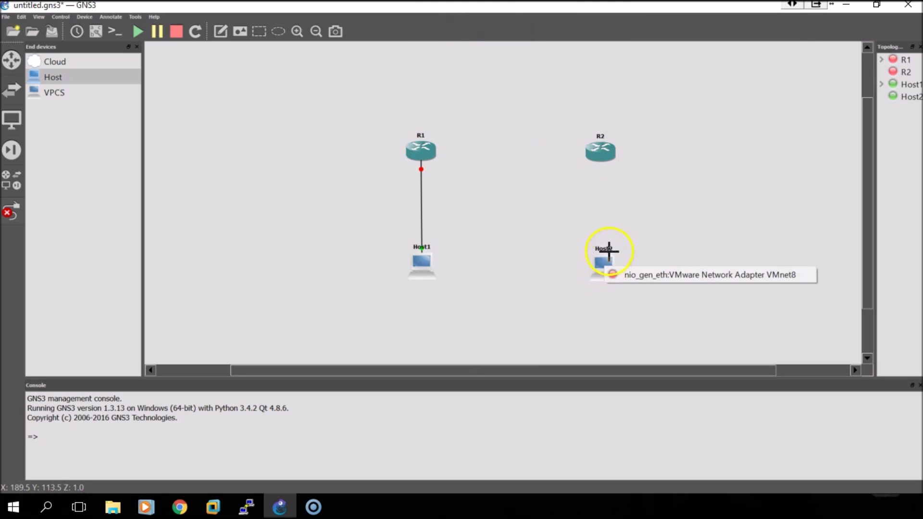
left_click(618, 274)
left_click(600, 159)
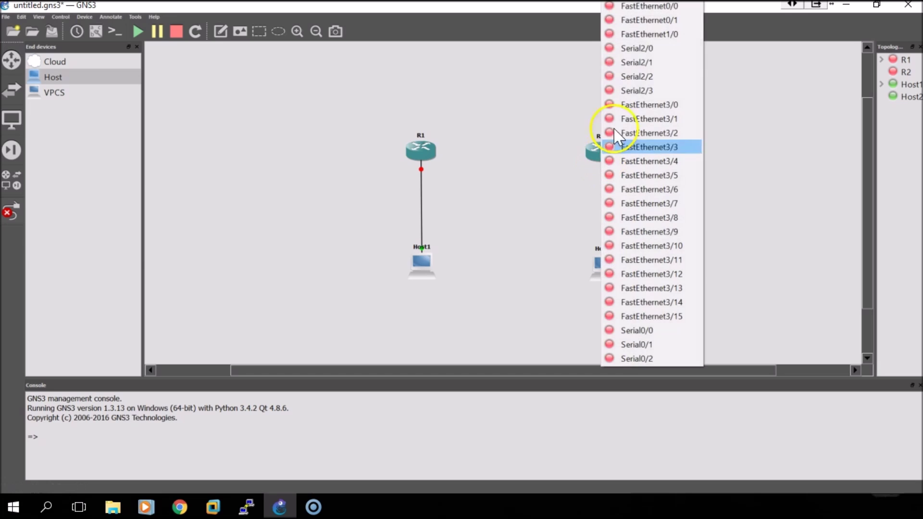
left_click(654, 19)
Link R2 to R1's FastEthernet0/1 for the router-to-router connection
left_click(596, 155)
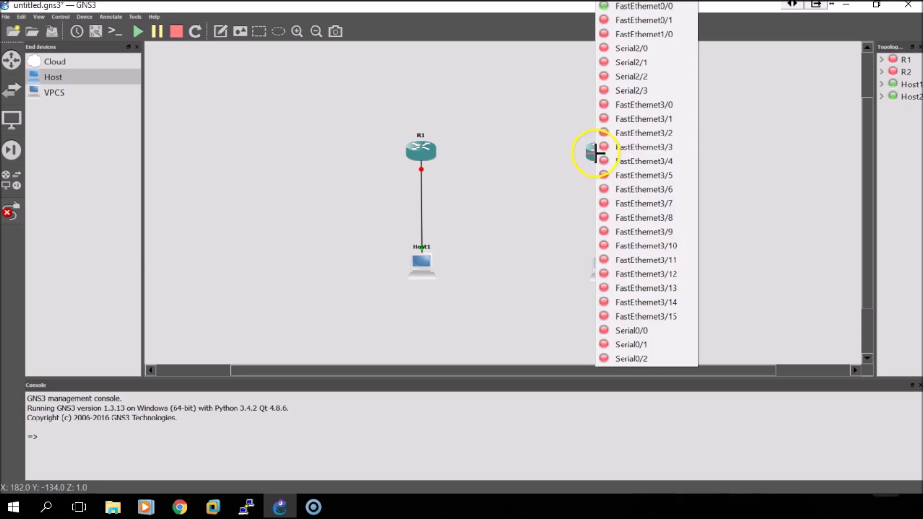
left_click(643, 24)
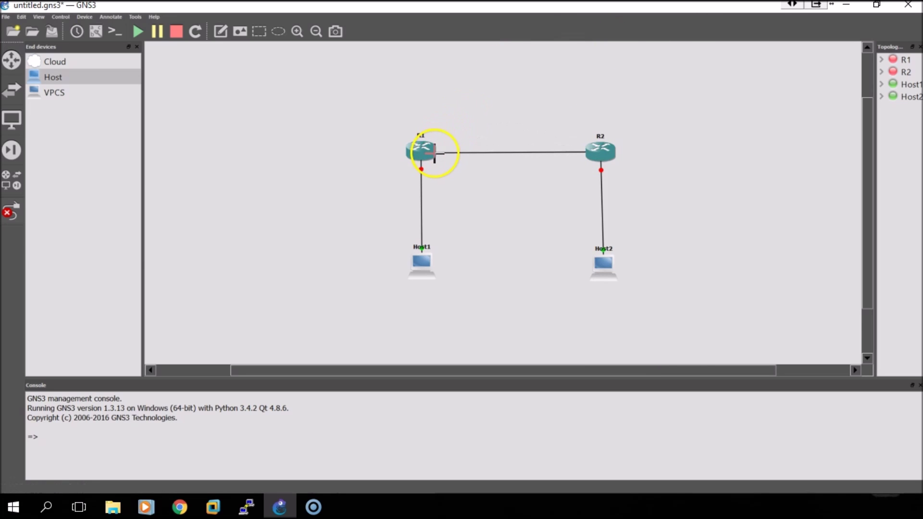
left_click(432, 153)
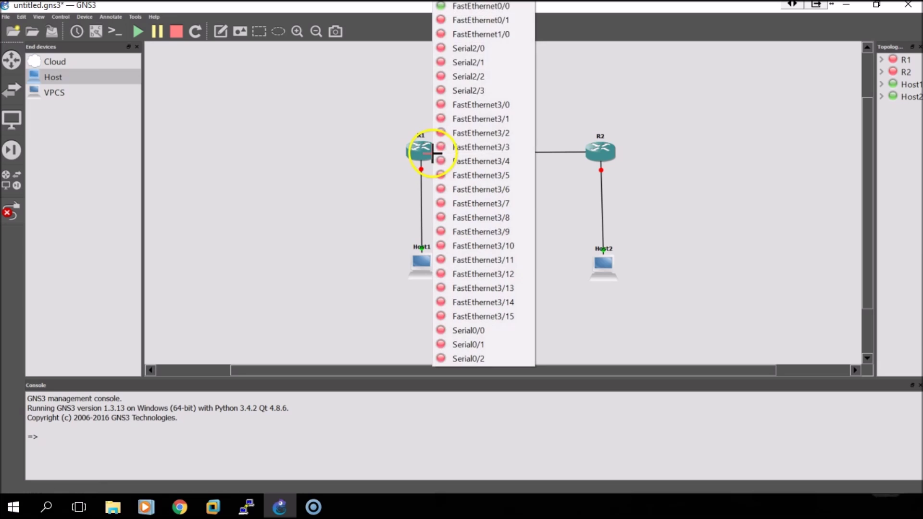
left_click(494, 25)
right_click(649, 211)
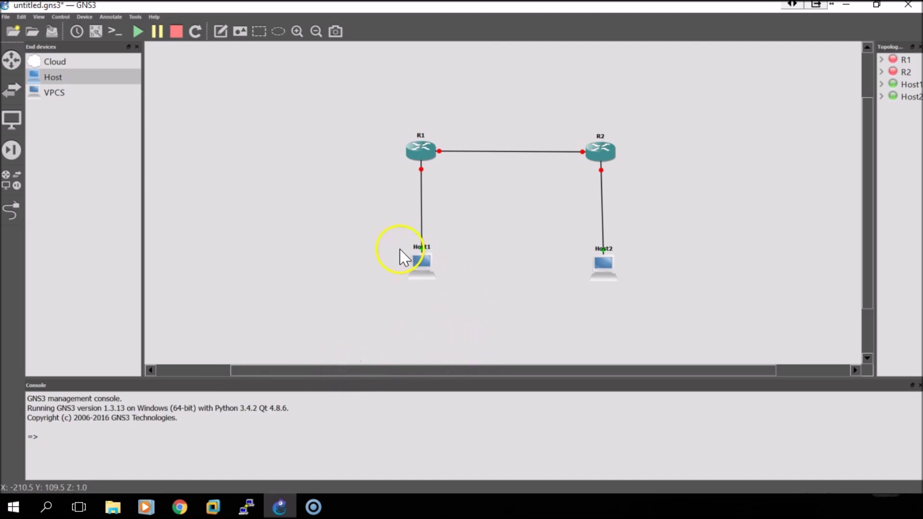
Show interface labels and shorten the host adapter labels to VMnet1/VMnet8
left_click(96, 31)
key("BackSpace")
key("BackSpace")
key("BackSpace")
key("BackSpace")
key("BackSpace")
key("BackSpace")
key("BackSpace")
key("BackSpace")
key("BackSpace")
key("BackSpace")
key("BackSpace")
key("BackSpace")
key("BackSpace")
key("BackSpace")
key("BackSpace")
key("BackSpace")
key("BackSpace")
key("BackSpace")
key("BackSpace")
key("BackSpace")
double_click(670, 262)
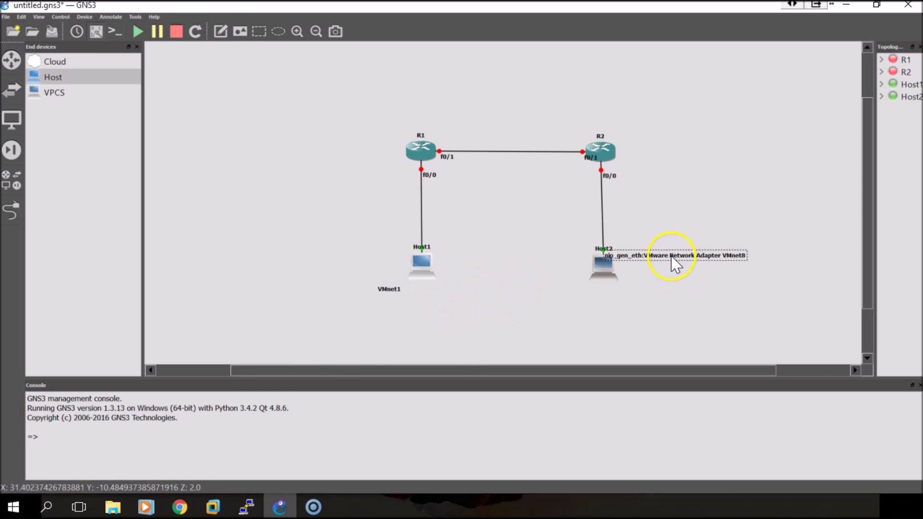
key("BackSpace")
key("BackSpace")
key("BackSpace")
key("BackSpace")
key("BackSpace")
key("BackSpace")
key("BackSpace")
key("BackSpace")
key("BackSpace")
key("BackSpace")
key("BackSpace")
key("BackSpace")
key("BackSpace")
key("BackSpace")
key("BackSpace")
key("BackSpace")
key("BackSpace")
key("BackSpace")
key("BackSpace")
key("BackSpace")
left_click_drag(439, 291, 454, 267)
Rename Host1 to 'Windows 7' and Host2 to 'Fedora Linux', tidying their labels
right_click(455, 267)
left_click(450, 286)
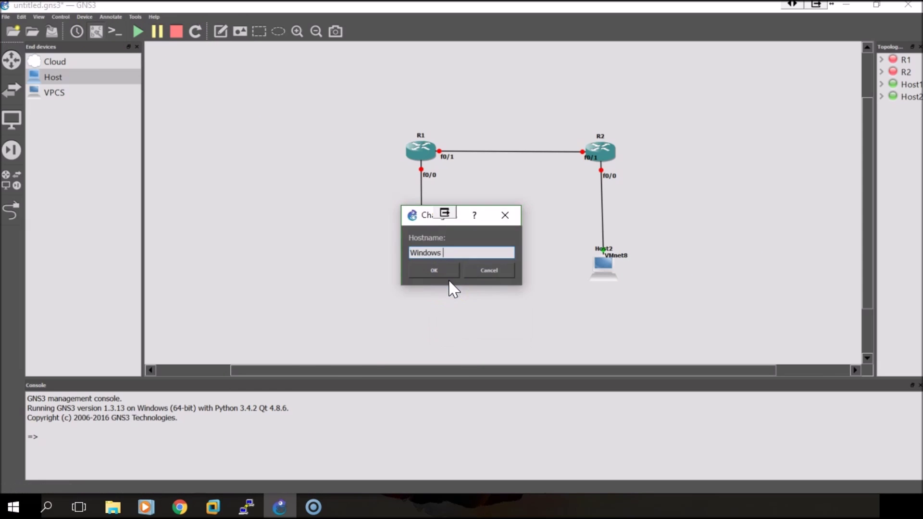
type("Windows 7")
key("Return")
right_click(603, 266)
left_click(632, 290)
type("Fedora Linux")
key("Return")
left_click_drag(616, 255, 628, 252)
left_click_drag(601, 249, 632, 260)
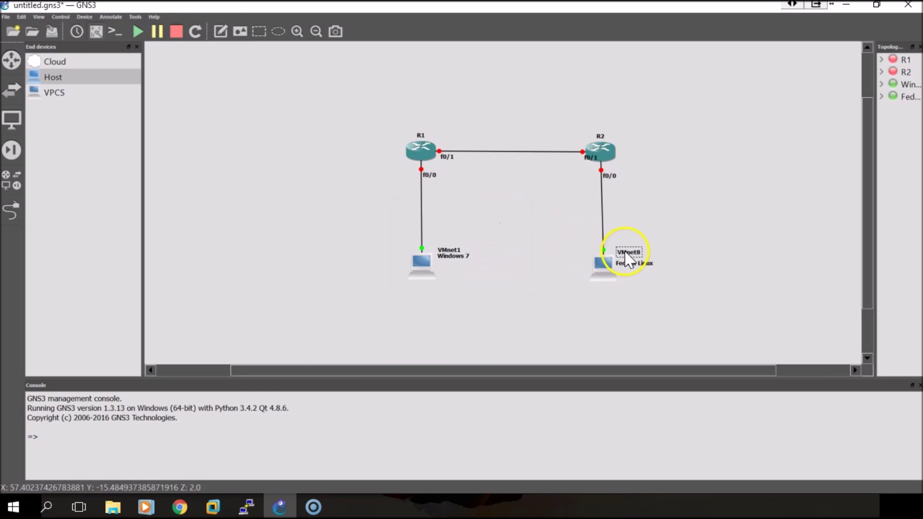
Add notes 192.168.10.3 under Windows 7 and 192.168.10.0/24 on its link
left_click(220, 31)
left_click(455, 262)
type("192.168.10.3")
left_click(457, 270)
left_click(428, 206)
type("19")
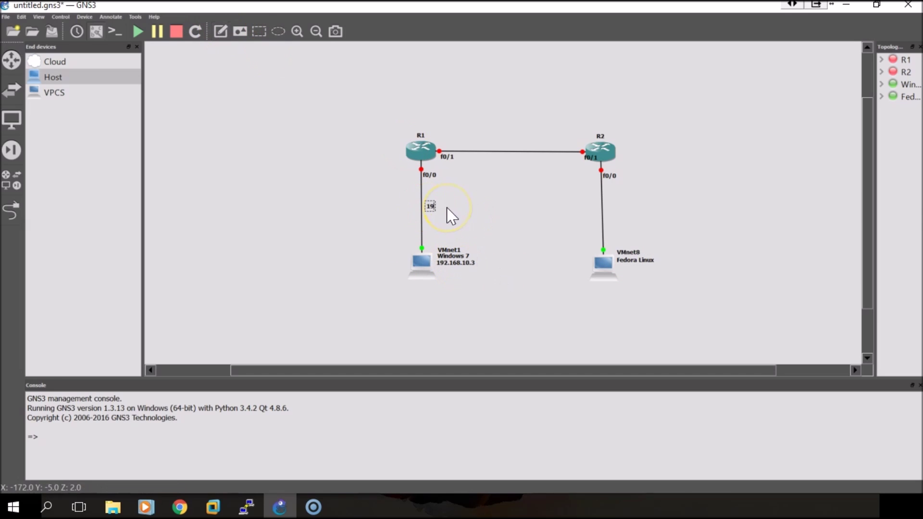
type("2.168.10.0/24")
Annotate R1 with 192.168.10.1 and 10.0.0.1, and the router link 10.0.0.0/30
left_click(220, 32)
left_click(424, 179)
type("192.168.10")
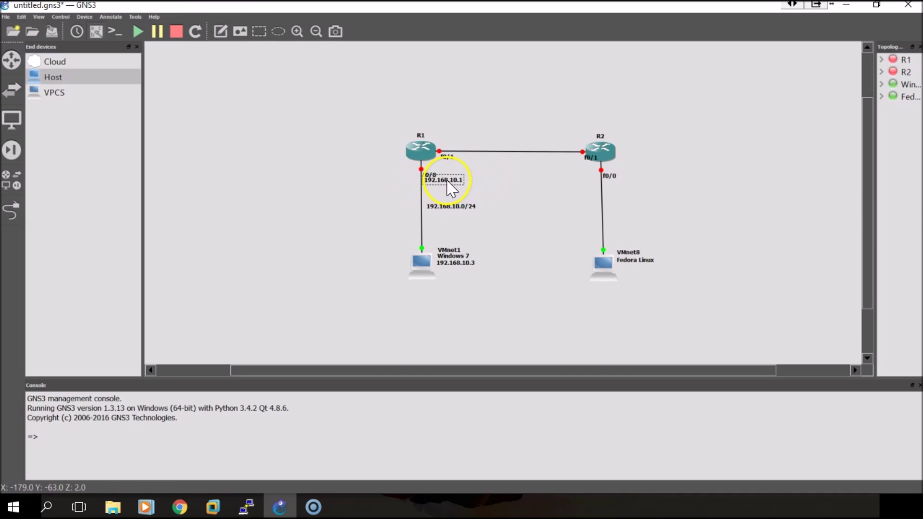
type(".1")
left_click(440, 162)
type("10.0.0.1")
left_click(493, 143)
type("10.0.0.0/30")
Annotate R2 with 10.0.0.2 and 192.168.20.1, and its LAN link 192.168.20.0/24
left_click(220, 31)
left_click(559, 164)
type("10.0.0.2")
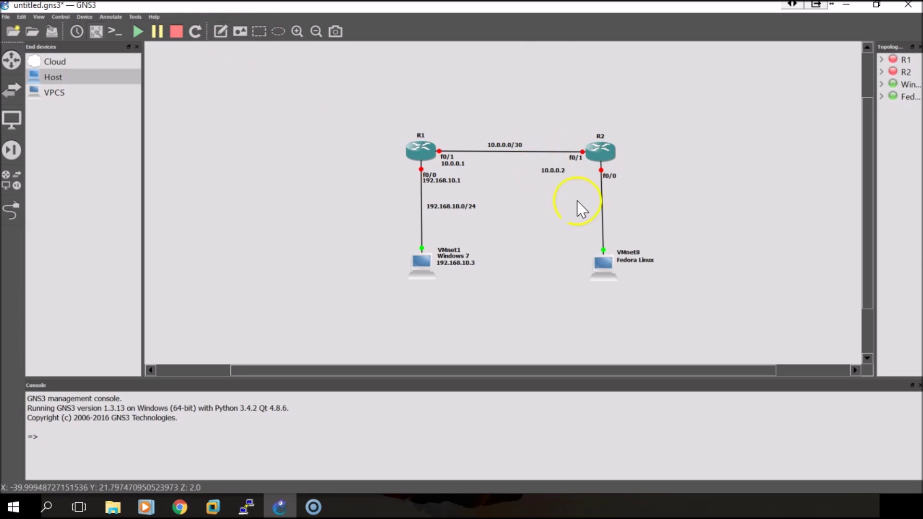
left_click(620, 187)
type("192.168.20.1")
left_click(220, 32)
left_click(639, 207)
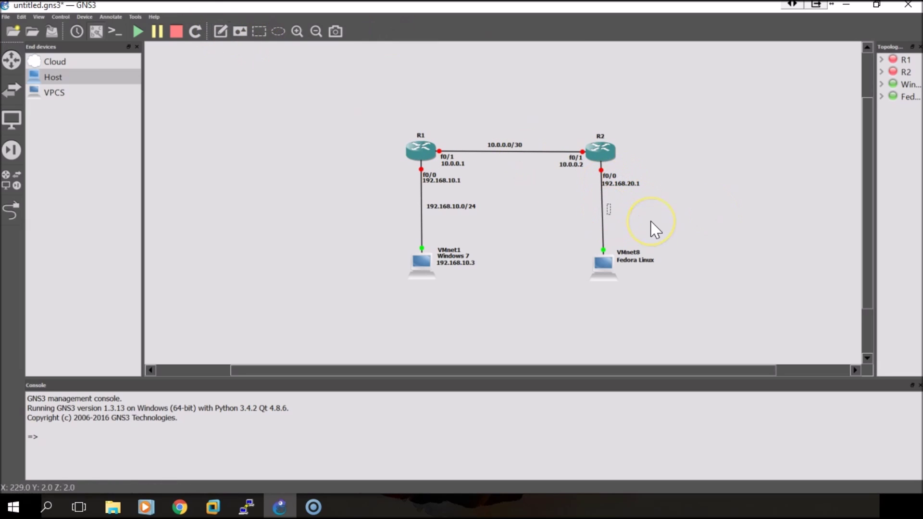
type("192.168.20.0/24")
Close the extra terminal and add a 192.168.20.3 note under Fedora Linux
right_click(247, 505)
left_click(211, 477)
left_click(220, 31)
left_click(632, 268)
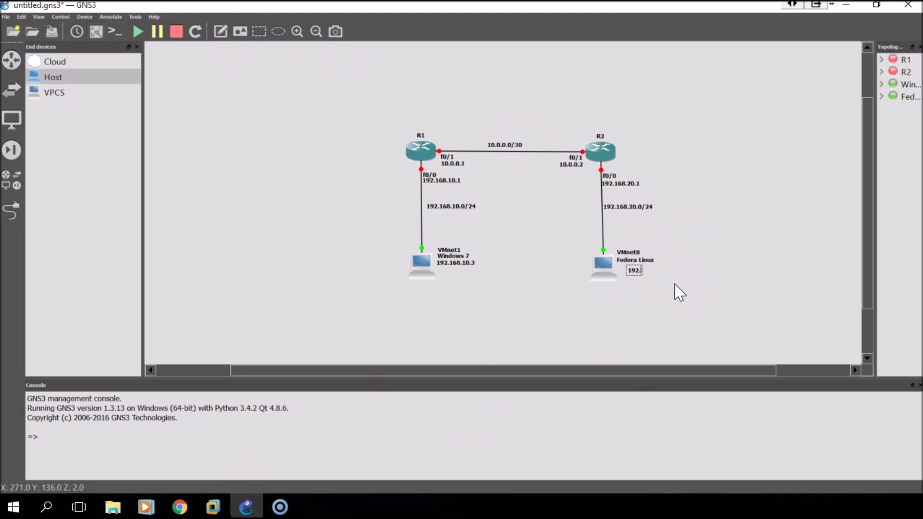
type("192.168.20.3")
left_click(555, 286)
scroll(549, 336, "up", 2)
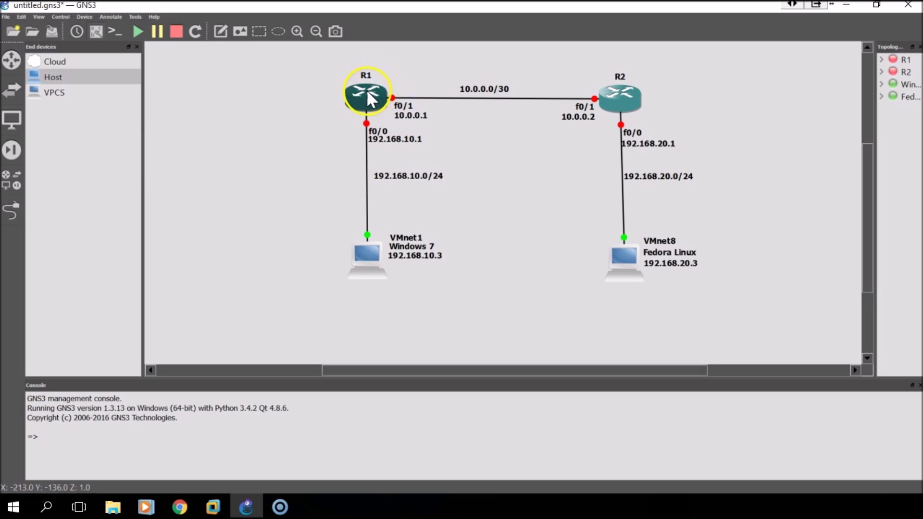
Start routers R1 and R2
right_click(376, 104)
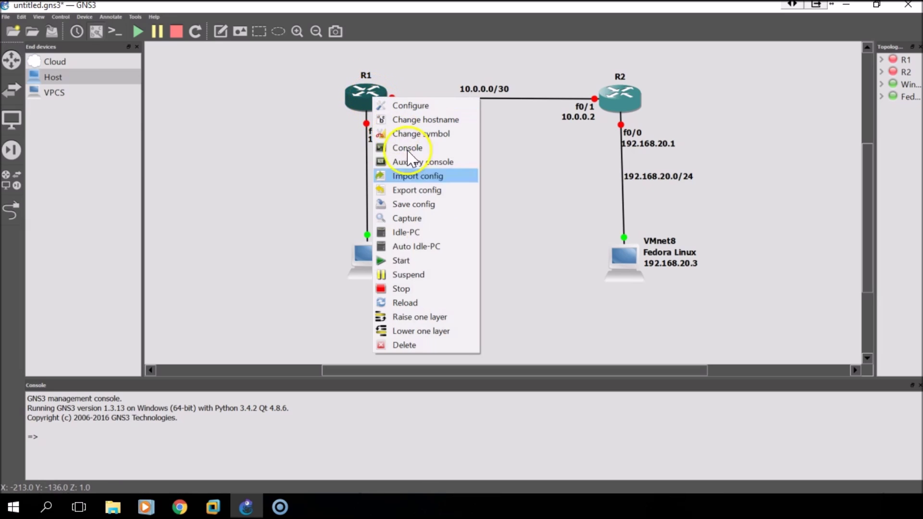
left_click(414, 261)
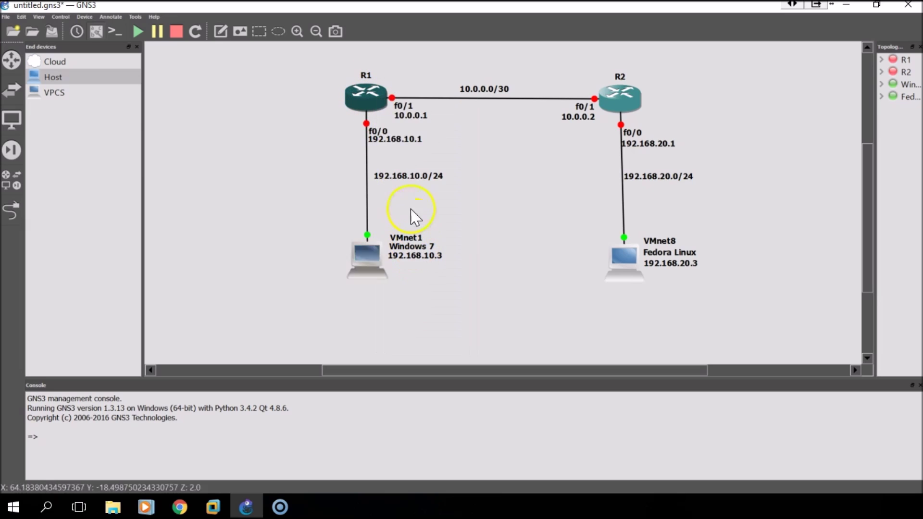
right_click(621, 100)
left_click(657, 259)
Open R1's console on the left half with GNS3 on the right, hiding End devices
right_click(375, 97)
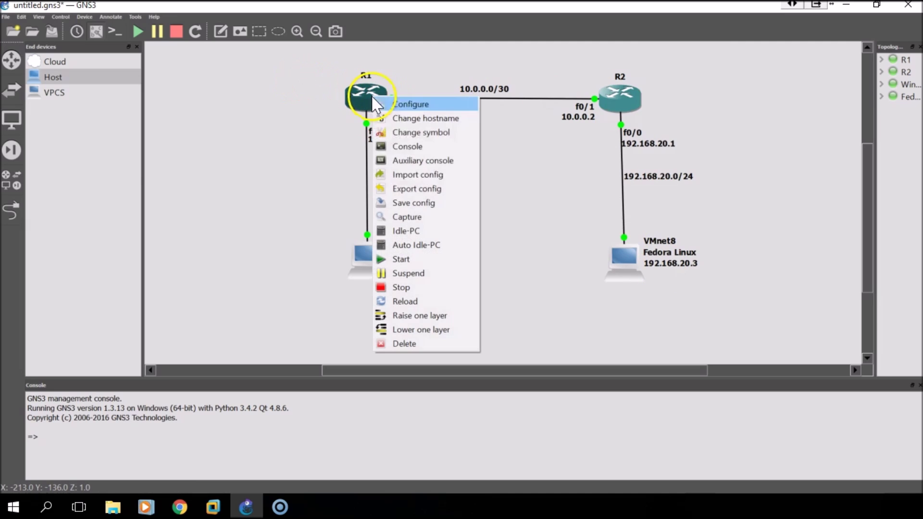
left_click(412, 146)
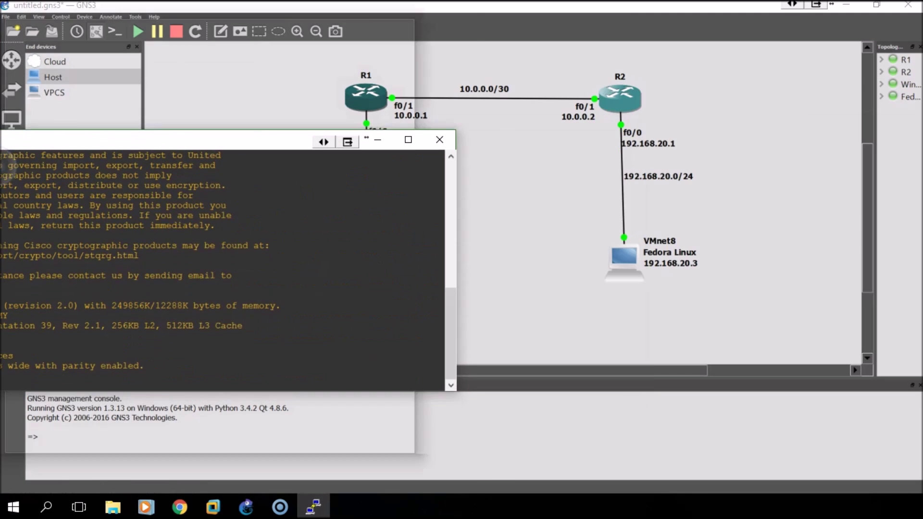
left_click_drag(412, 140, 10, 128)
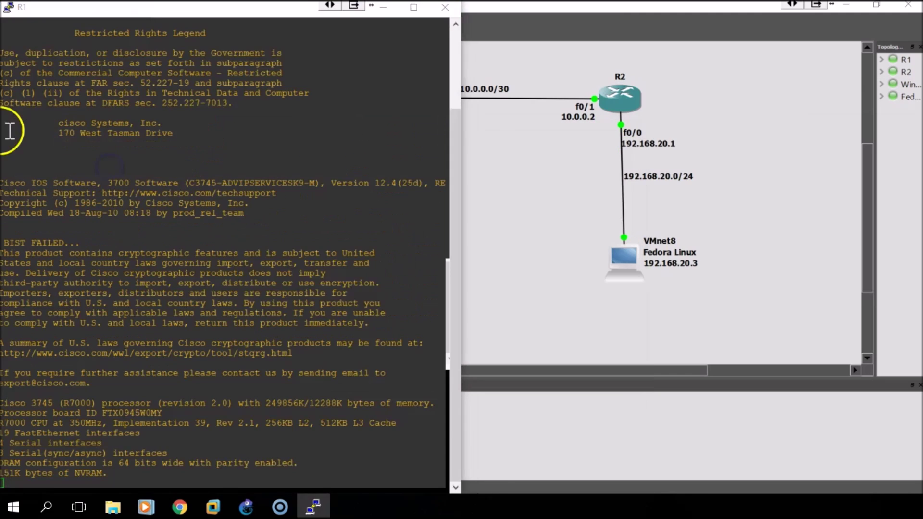
left_click(644, 126)
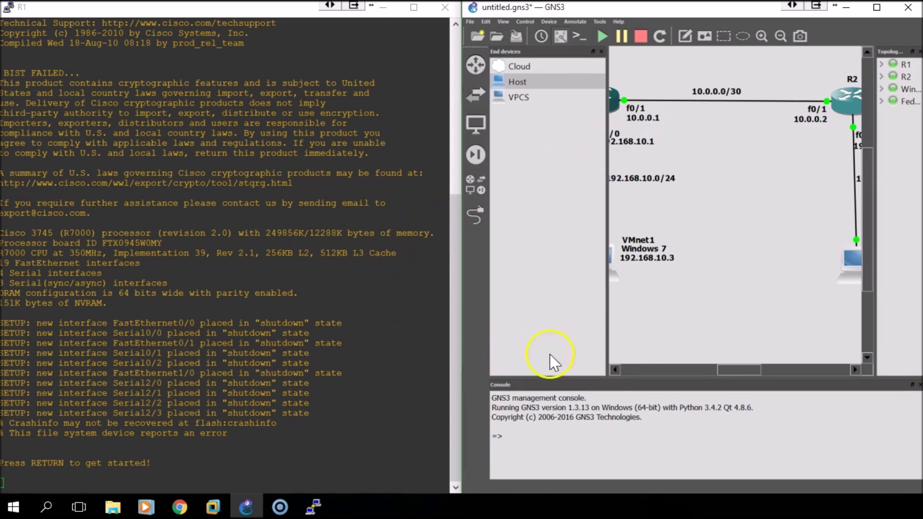
left_click(601, 51)
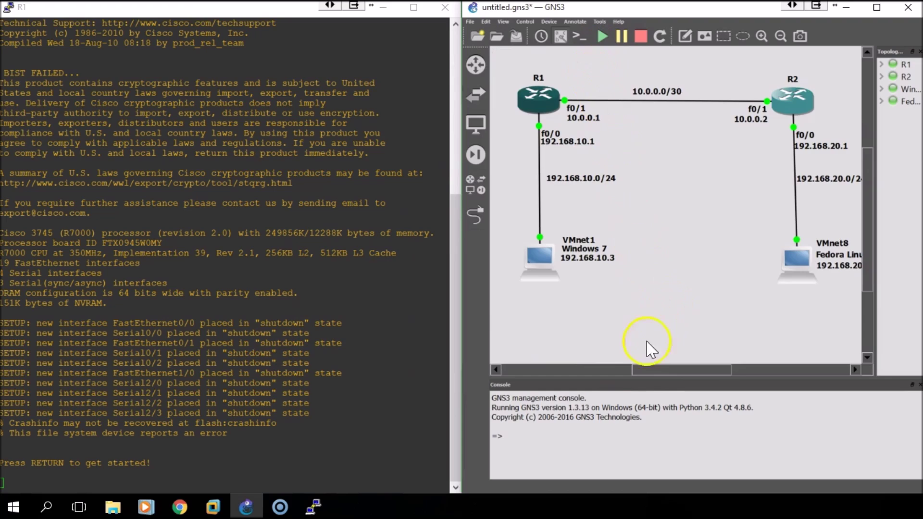
left_click_drag(653, 370, 654, 370)
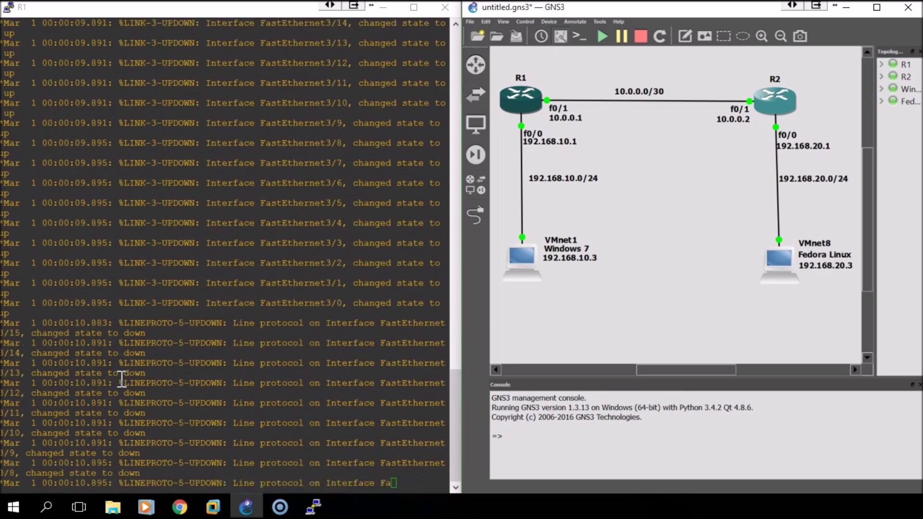
left_click(128, 423)
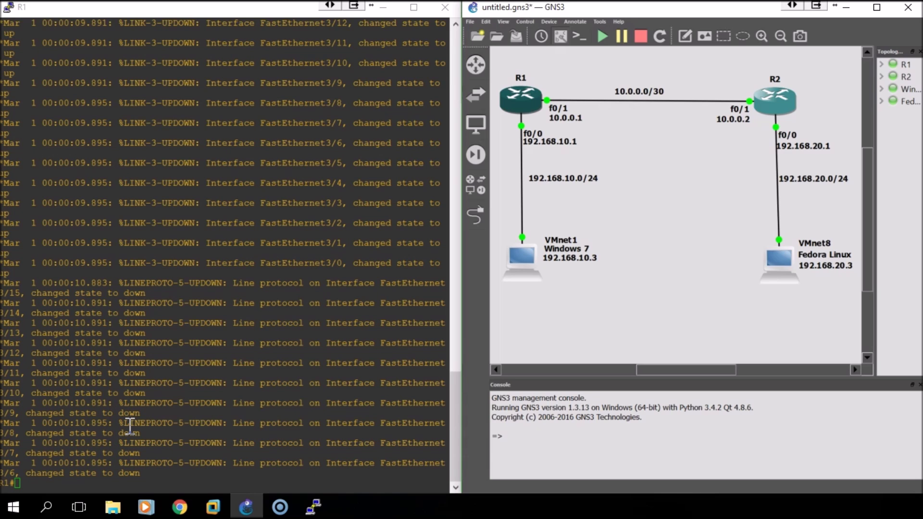
On R1, give fa0/0 address 192.168.10.1 255.255.255.0 and bring it up
left_click(130, 425)
type("conf t")
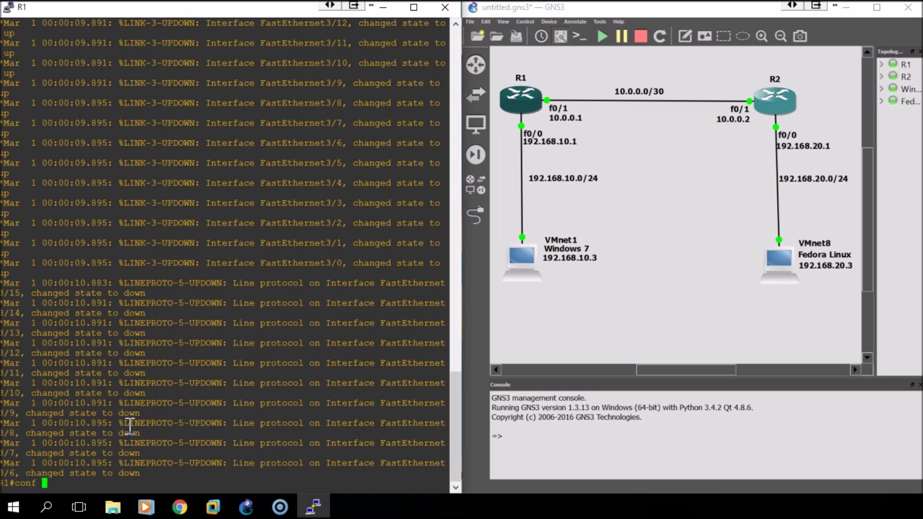
key("Return")
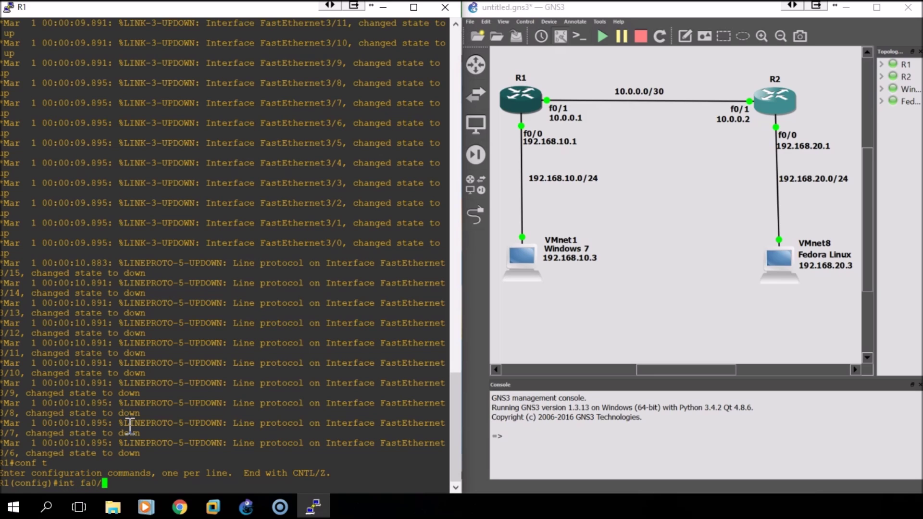
key("Return")
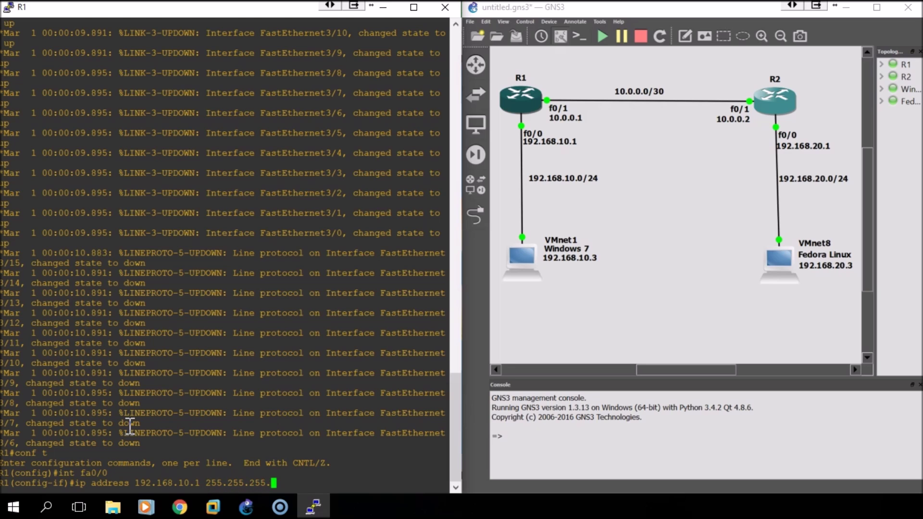
type("0")
key("Return")
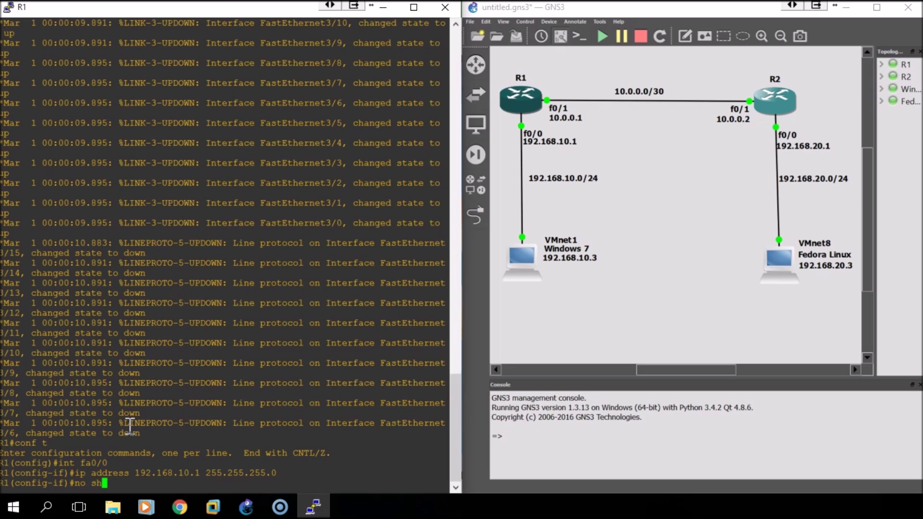
key("Return")
type("exit")
key("Return")
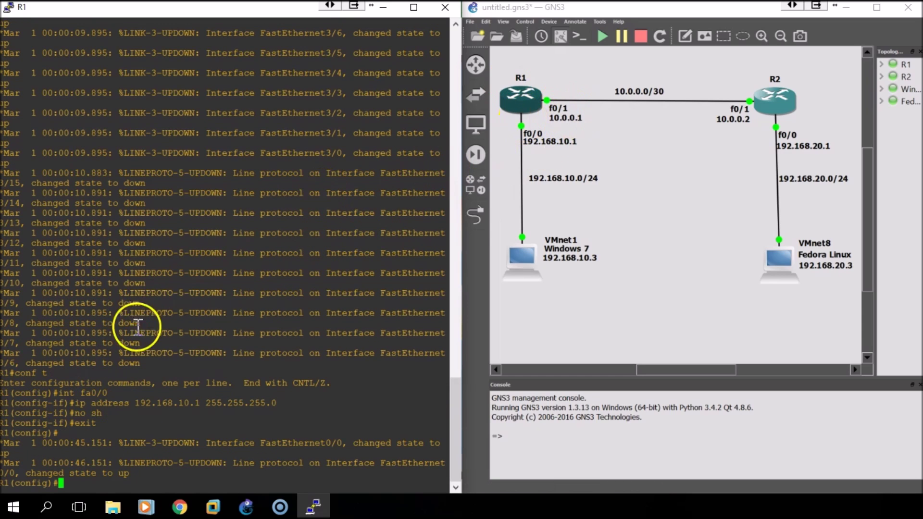
Give R1's fa0/1 address 10.0.0.1 255.255.255.252 and bring it up
type("int ")
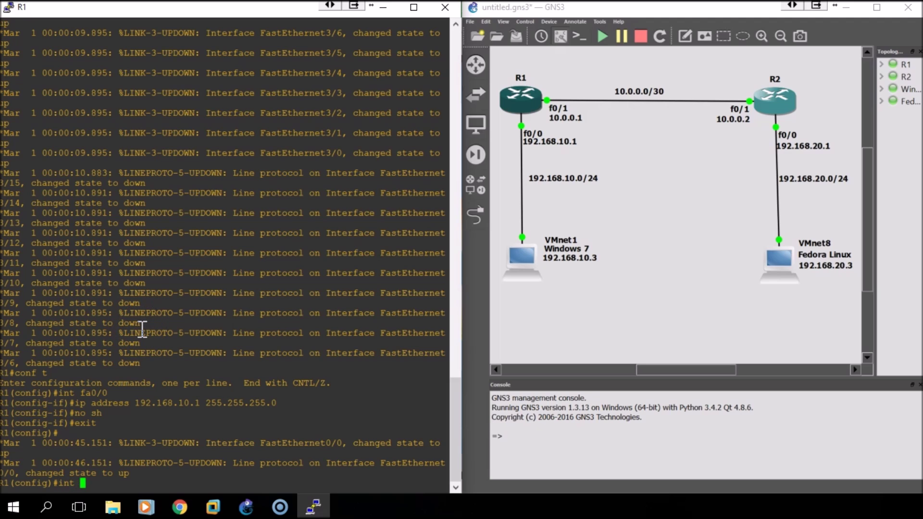
type("fa0/1")
key("Return")
type("ip address")
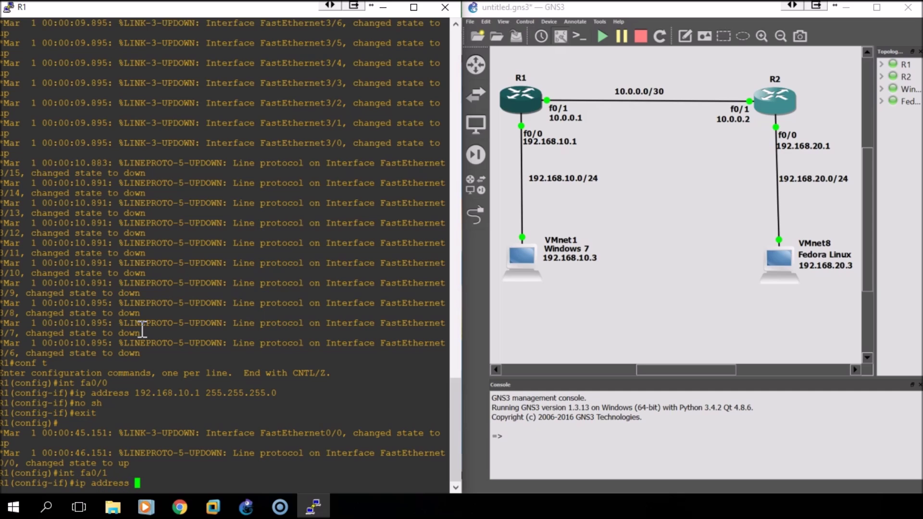
type(" 10.0.0.1 255.255.255.252")
key("Return")
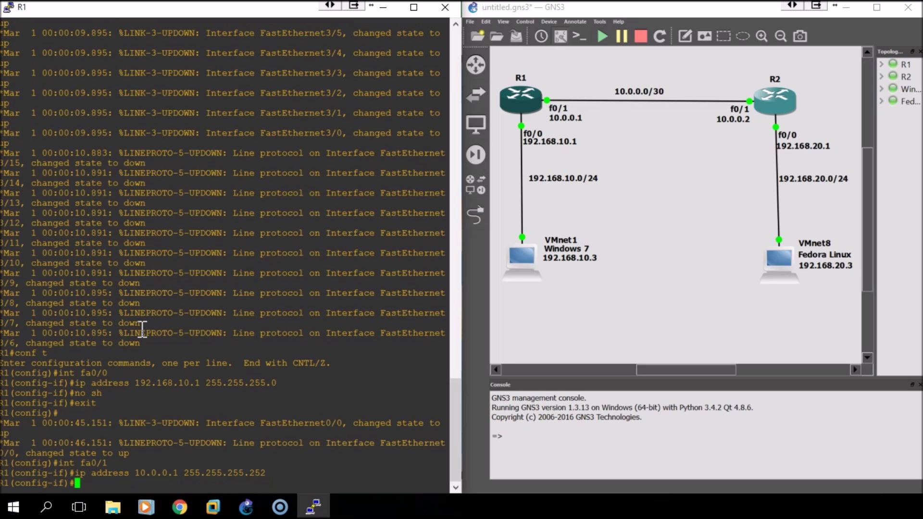
type("no sh")
key("Return")
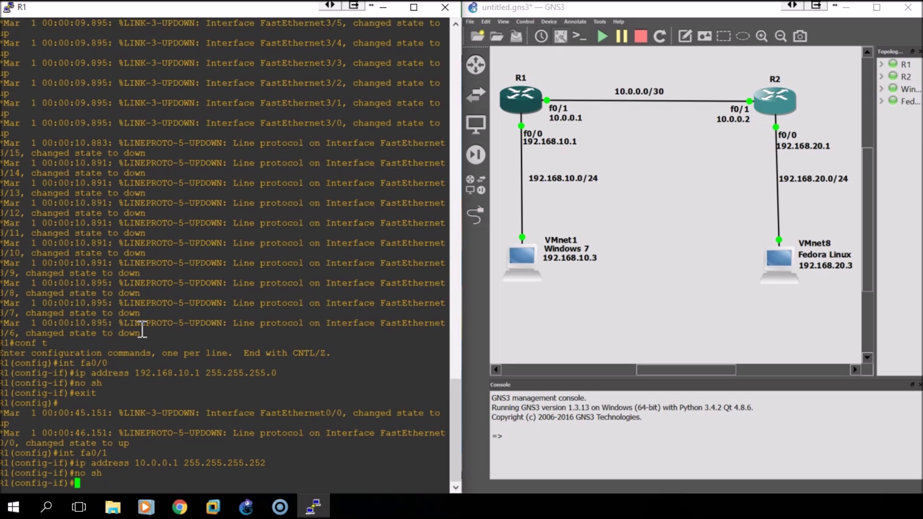
type("exit")
key("Return")
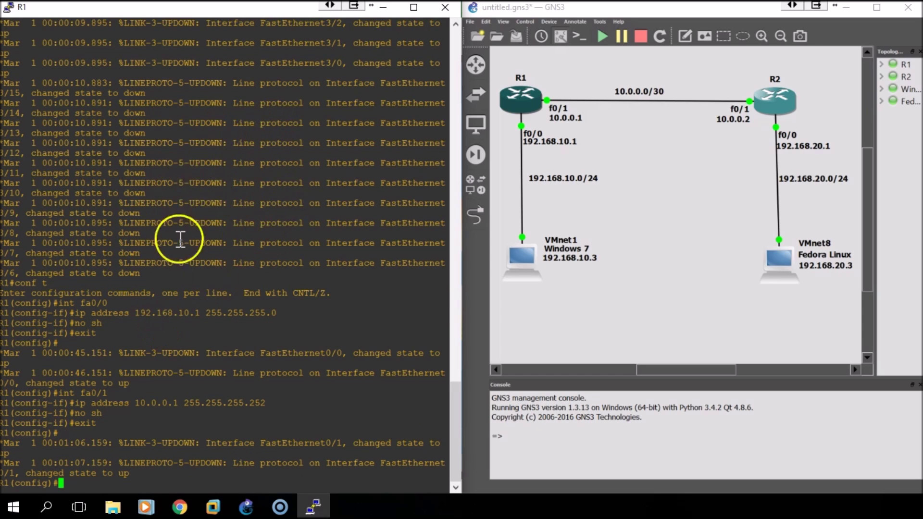
Check R1's interface summary with 'do sh ip int br'
type("do sh ip")
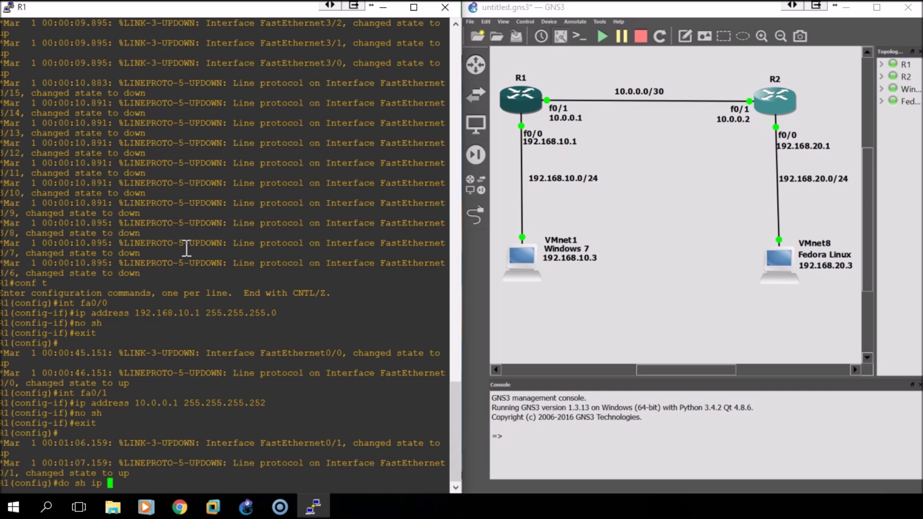
type(" int br")
key("Return")
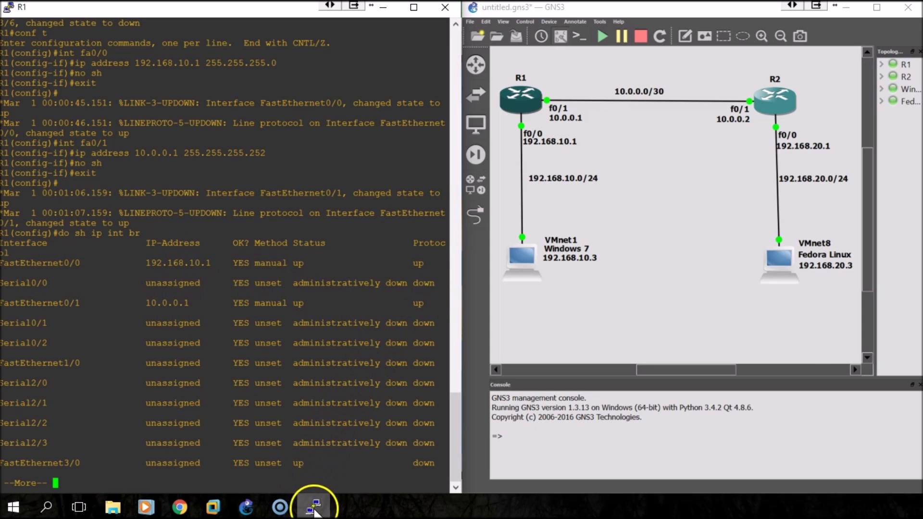
right_click(773, 106)
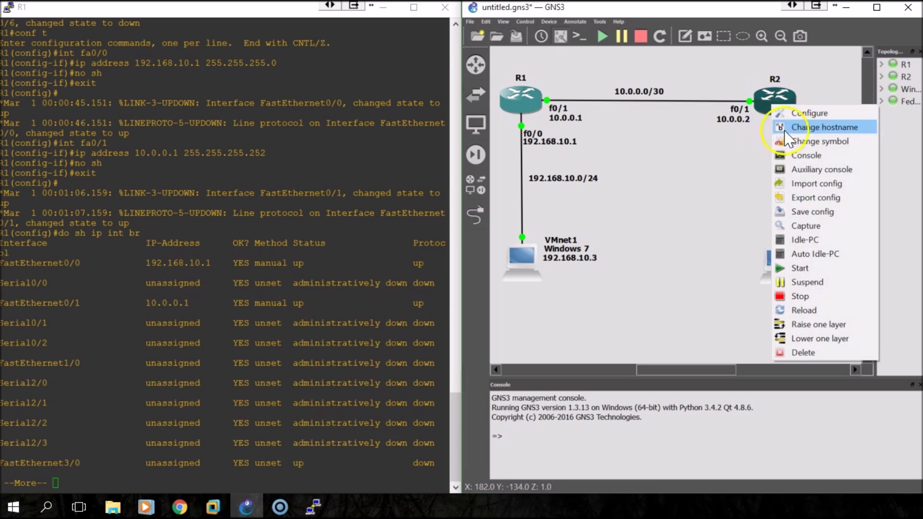
On R2's console, give fa0/0 address 192.168.20.1 255.255.255.0 and enable it
left_click(800, 155)
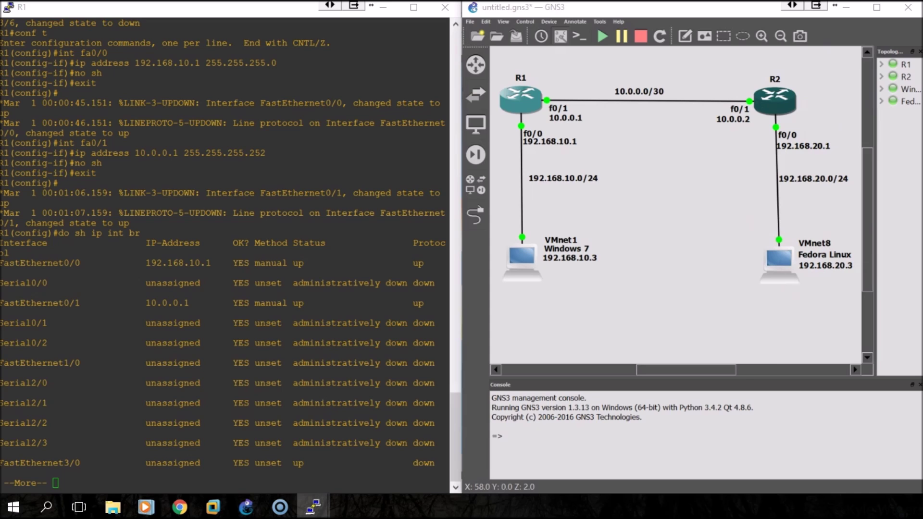
left_click_drag(258, 140, 1, 126)
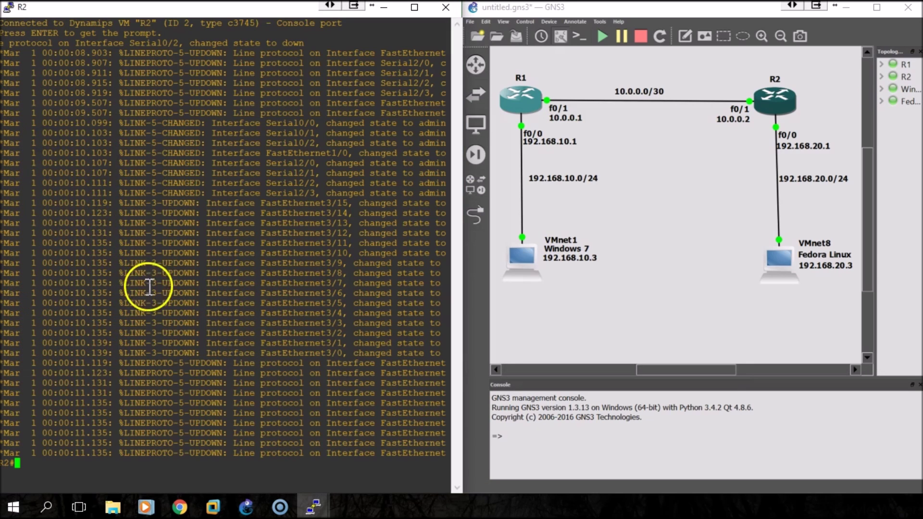
type("conf t")
key("Return")
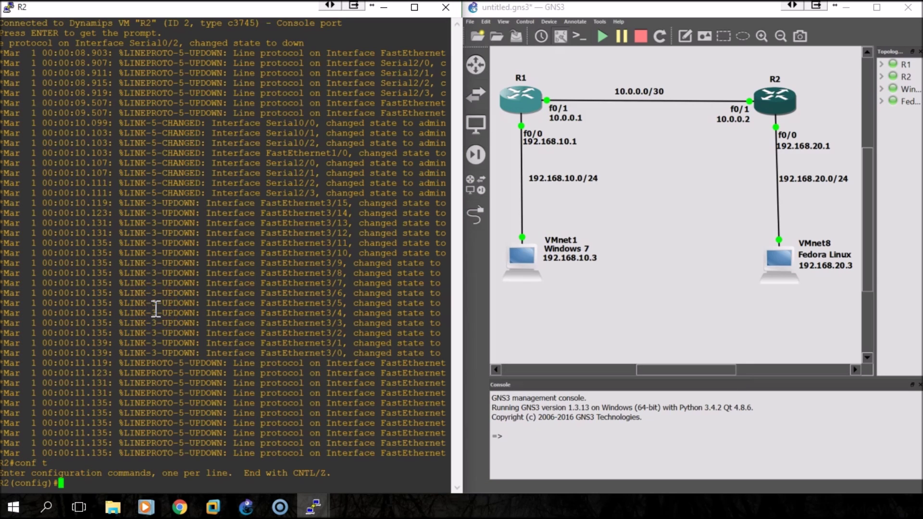
type("int fa0/0")
key("Return")
type("ip address ")
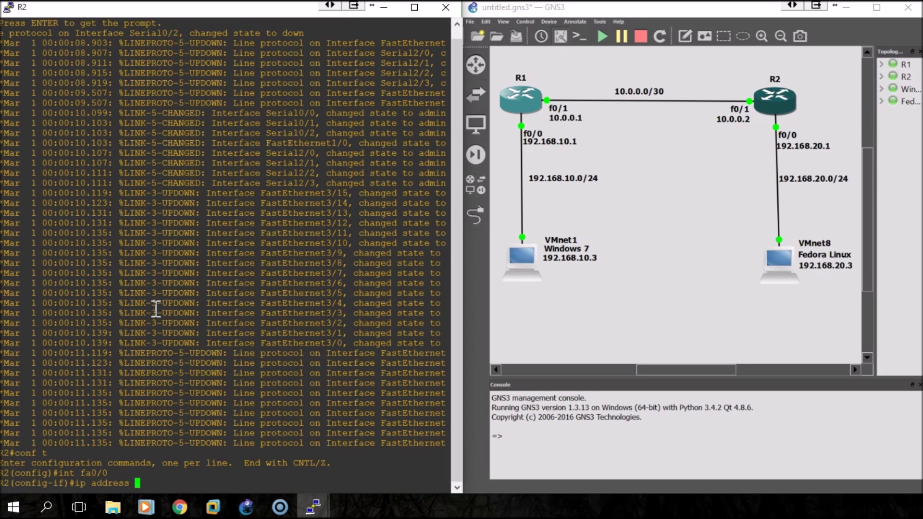
type("192.168.20.1 255.255.255.0")
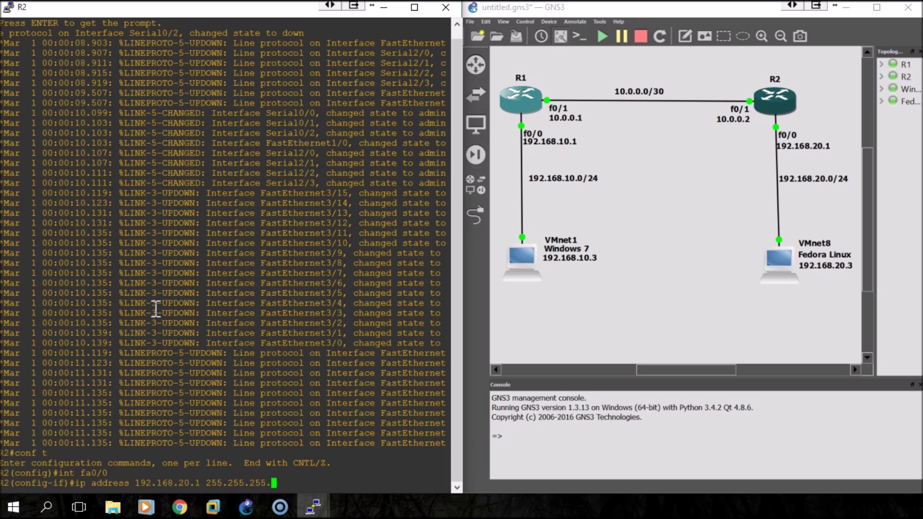
key("Return")
type("no sh")
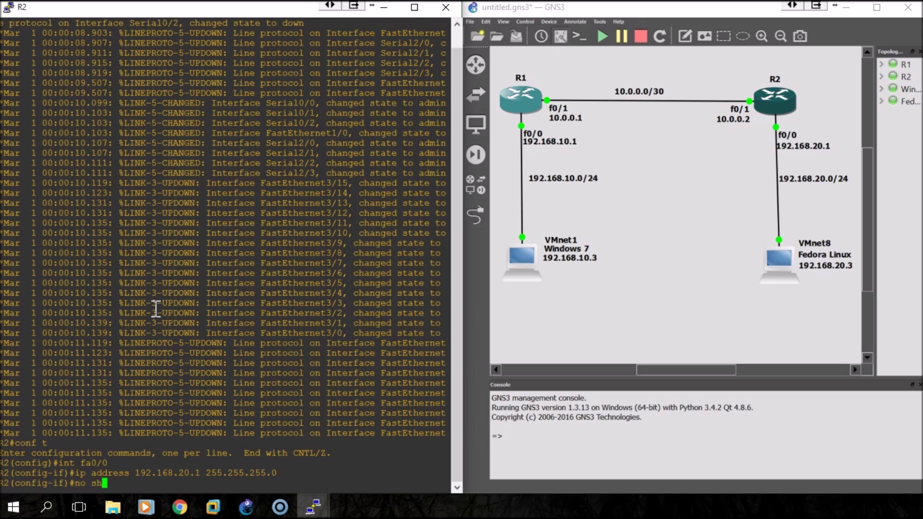
key("Return")
type("exit")
key("Return")
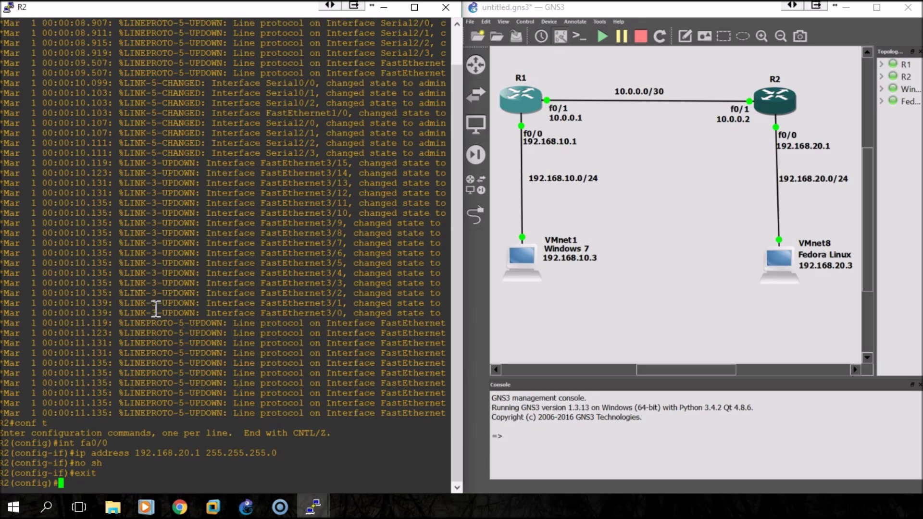
Give R2's fa0/1 address 10.0.0.2 255.255.255.252 and enable it
type("i")
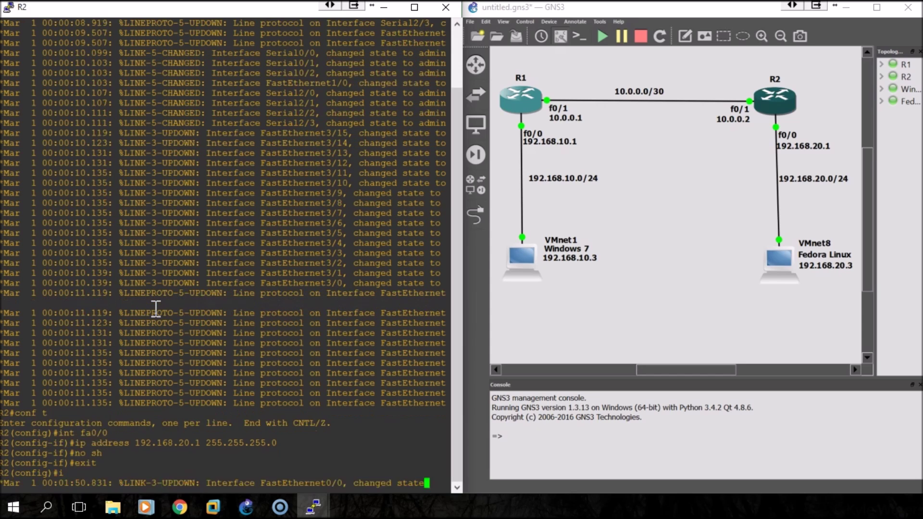
type("nt fa0")
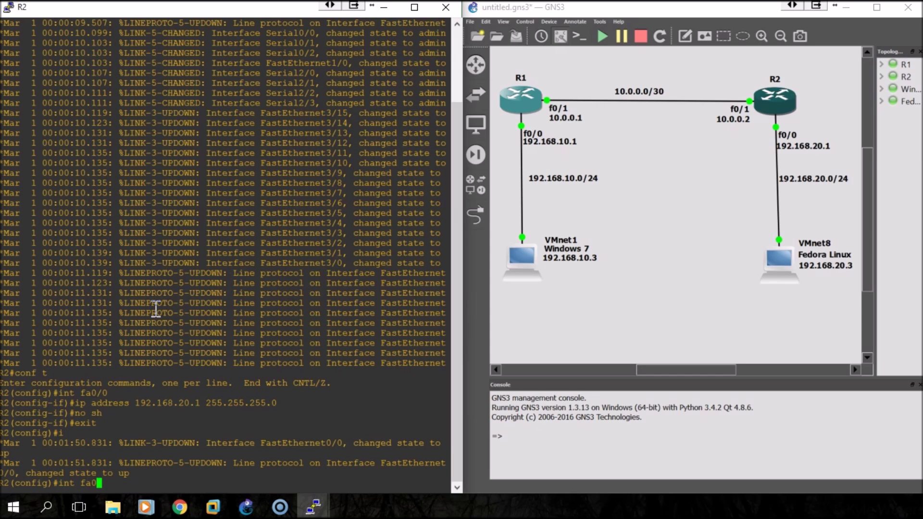
type("/1")
key("Return")
type("ip address ")
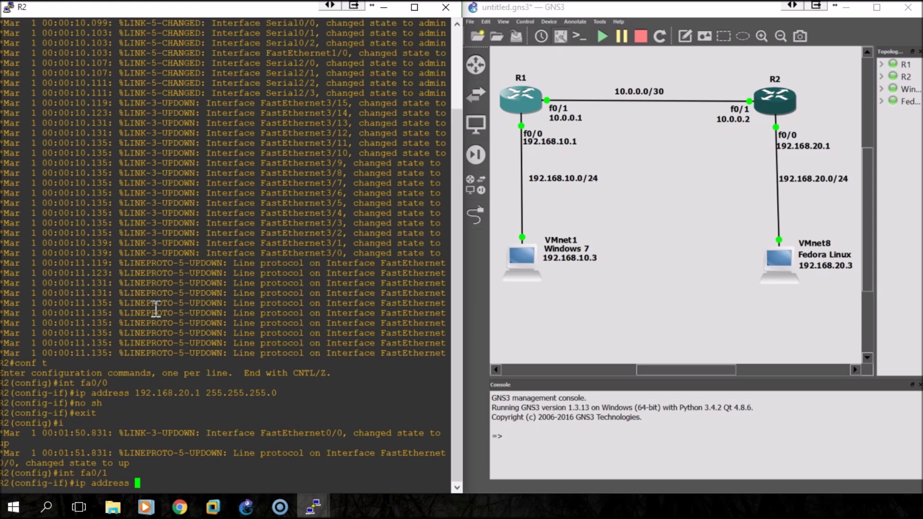
type("10.0.0.2 255.255.255.252")
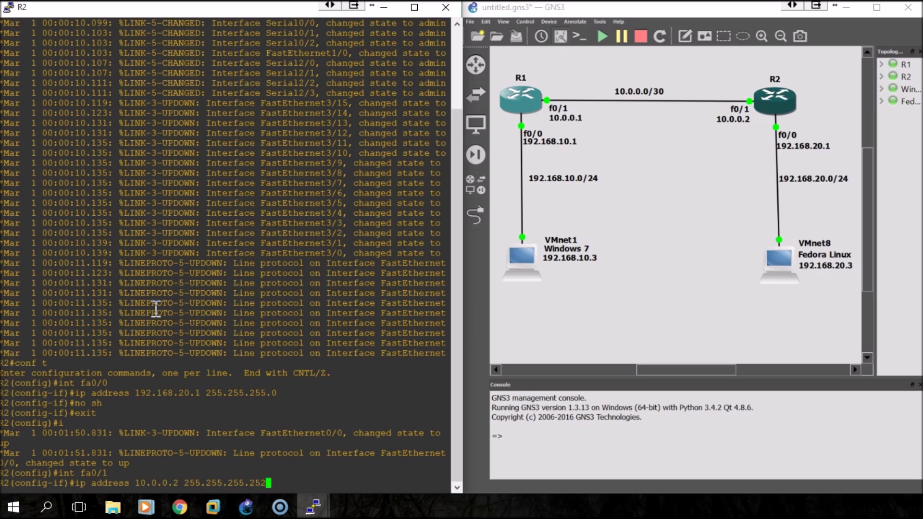
key("Return")
type("no sh")
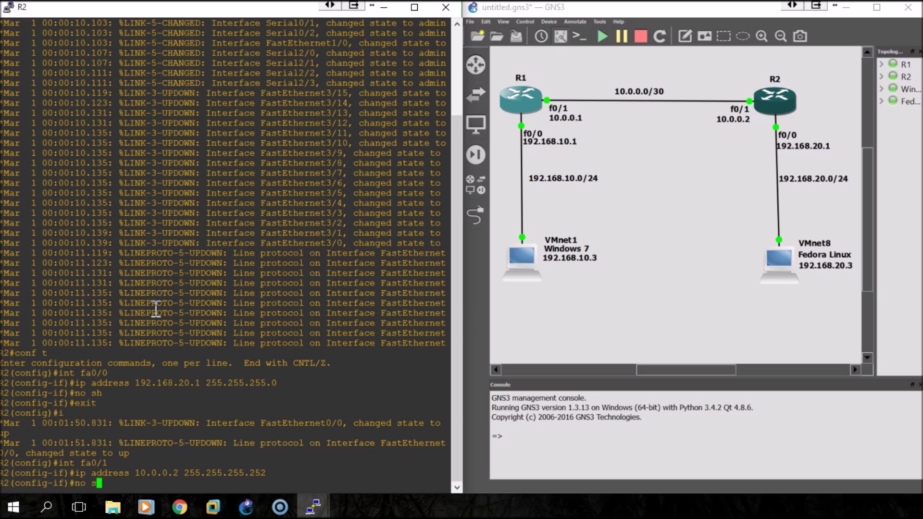
key("Return")
type("exit")
key("Return")
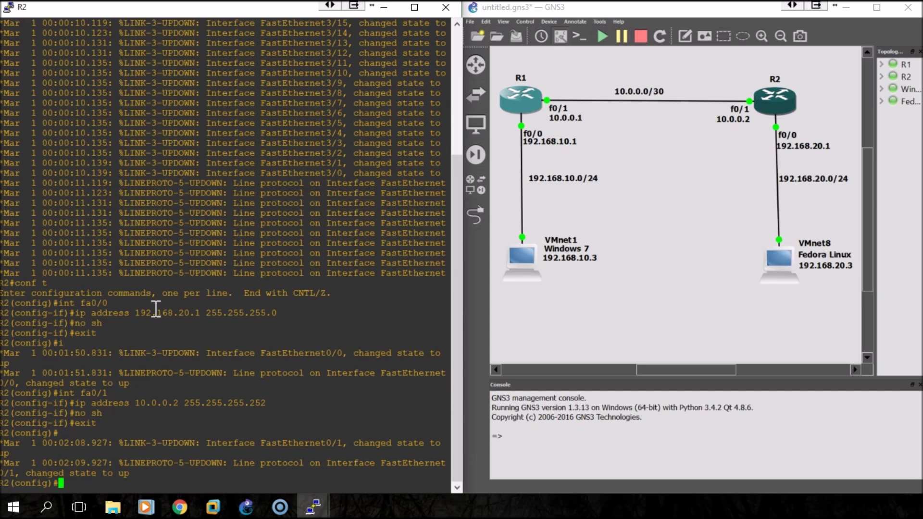
Run 'do sh ip int br' to confirm both R2 interfaces are addressed and up
type("do s")
key("BackSpace")
key("BackSpace")
type("h ip int br")
key("Return")
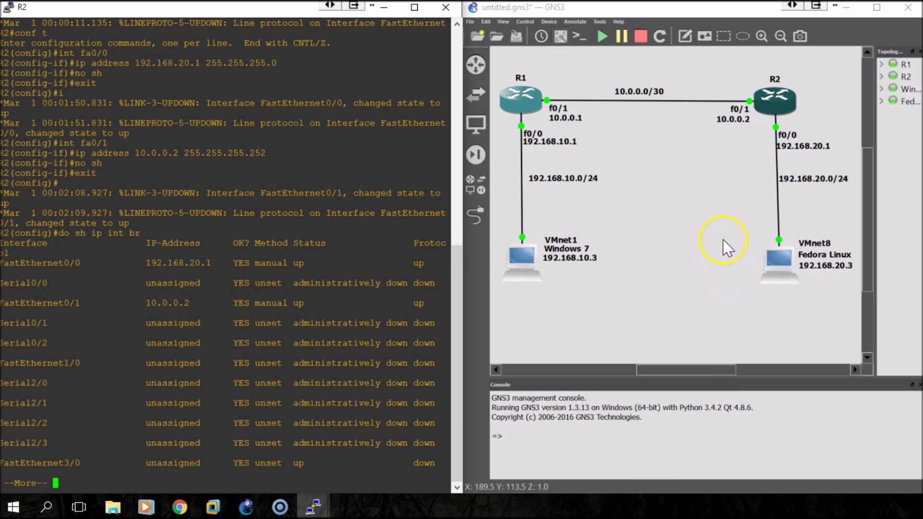
In the Windows 7 VM, open the properties of Local Area Connection 3
mouse_move(214, 504)
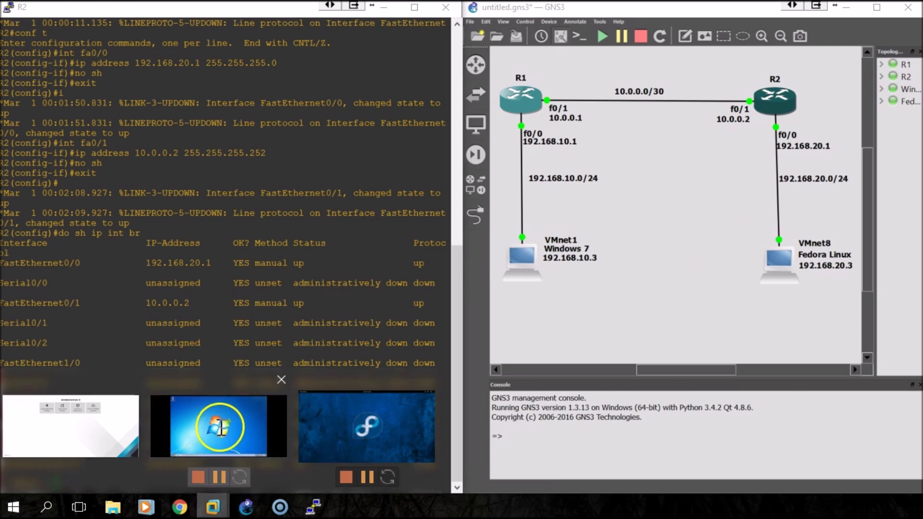
left_click(247, 408)
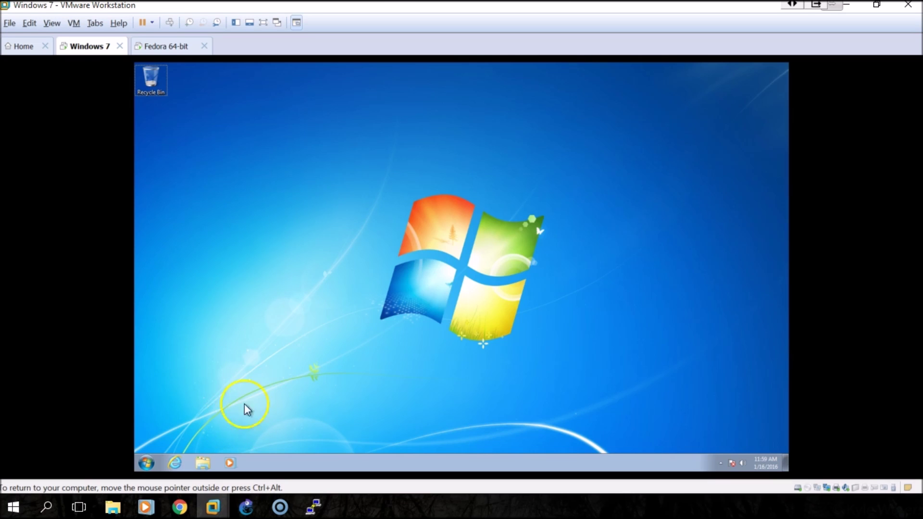
left_click(722, 463)
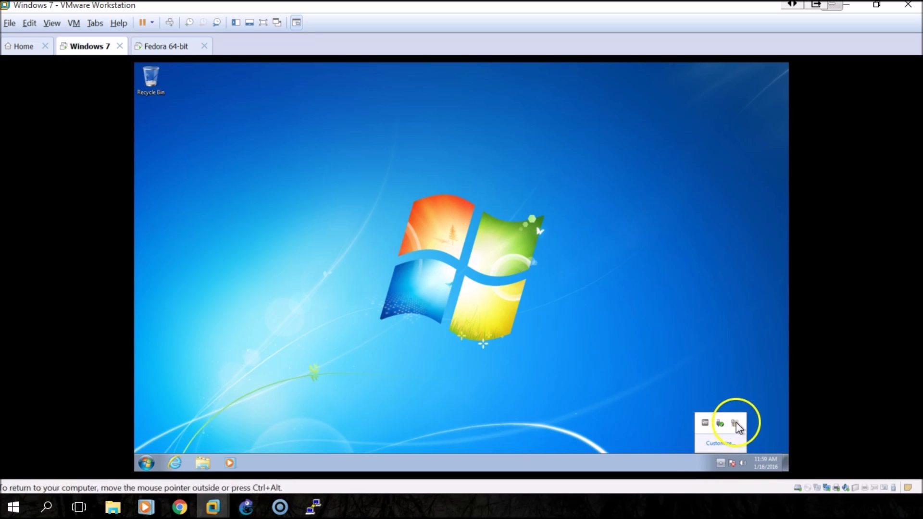
mouse_move(737, 428)
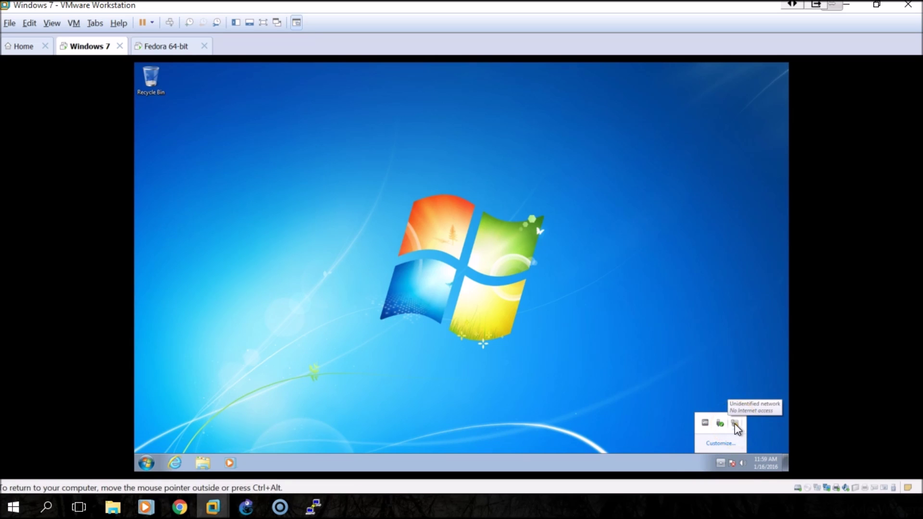
left_click(733, 463)
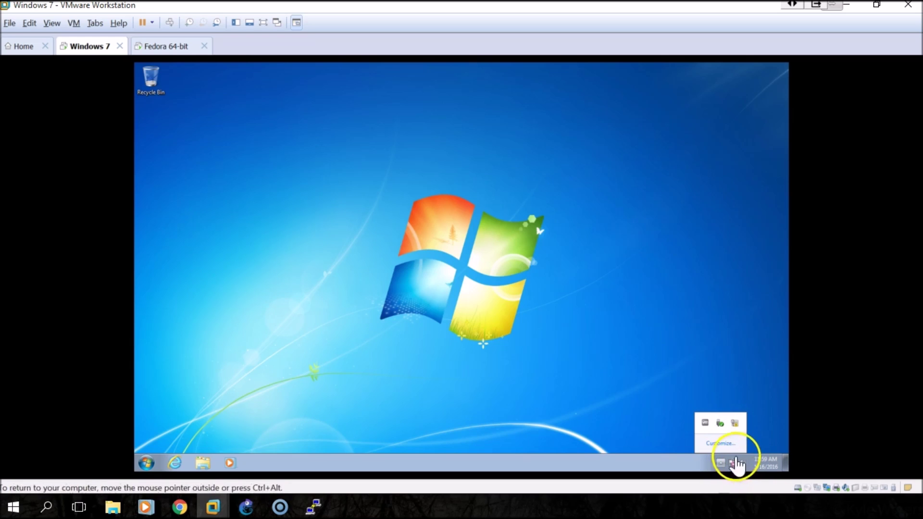
right_click(735, 422)
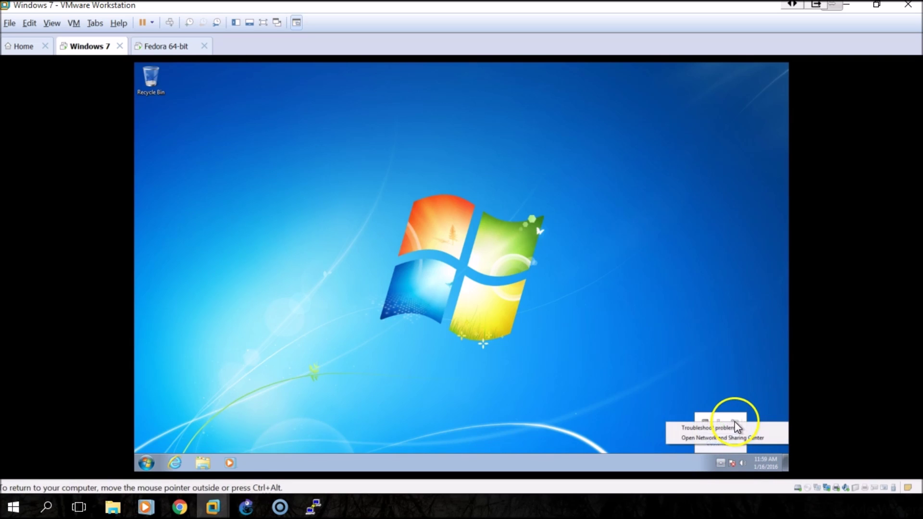
left_click(732, 438)
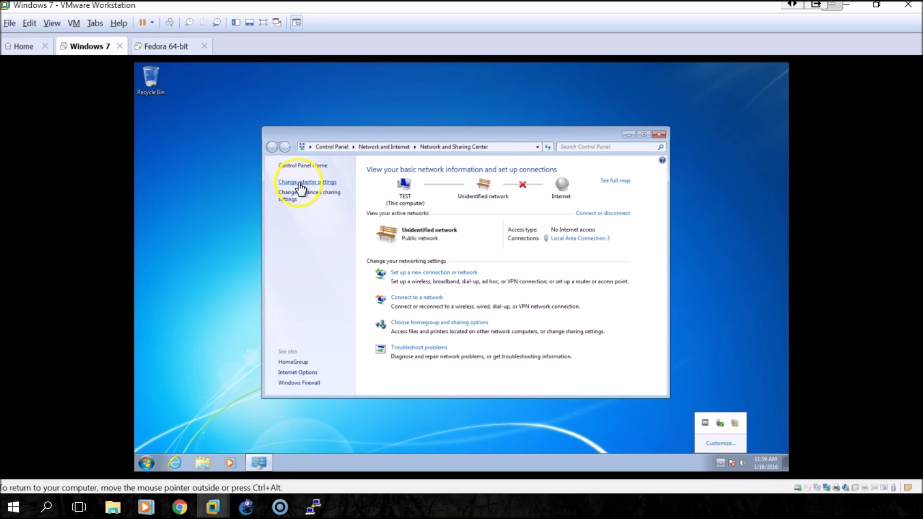
left_click(300, 182)
left_click(450, 188)
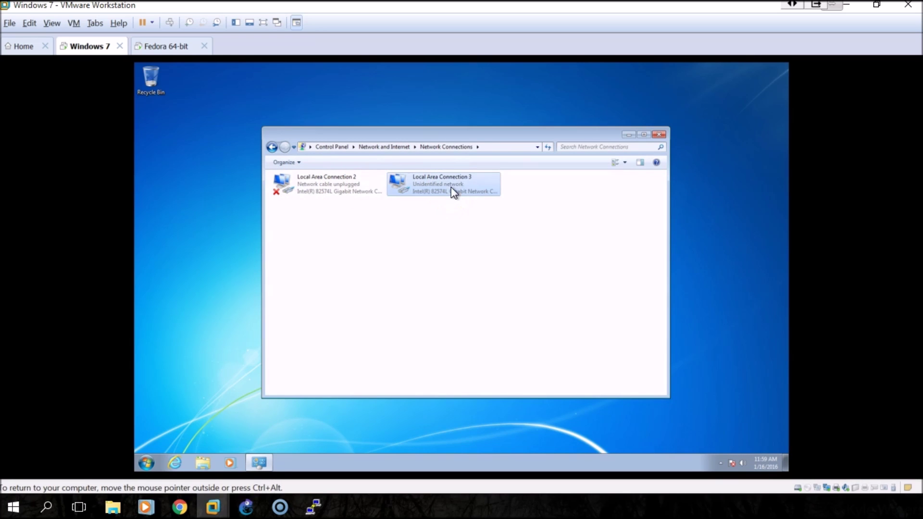
right_click(434, 184)
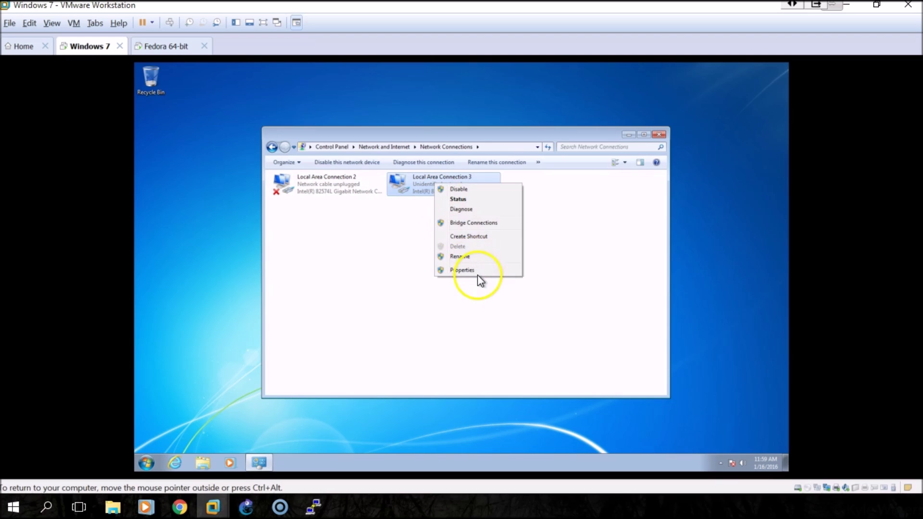
left_click(461, 270)
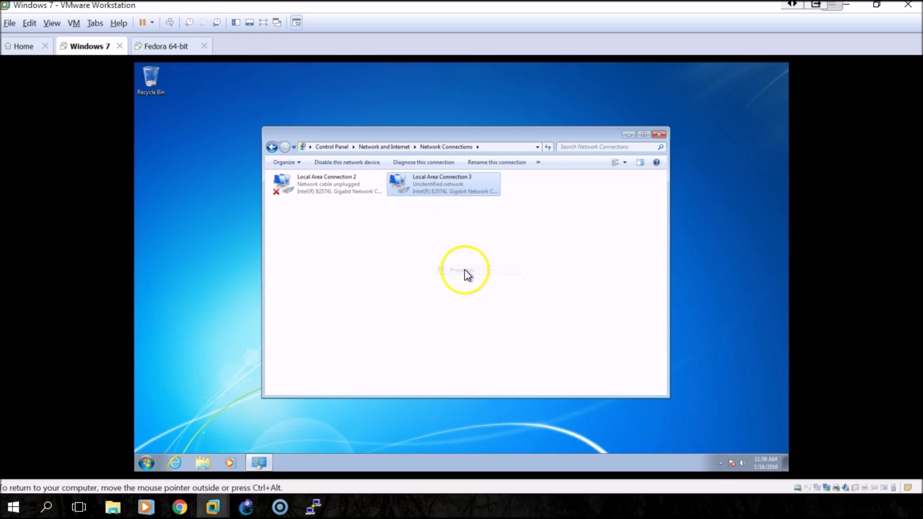
Set IPv4 to static 192.168.10.3, mask 255.255.255.0, gateway 192.168.10.1, and apply
left_click(353, 274)
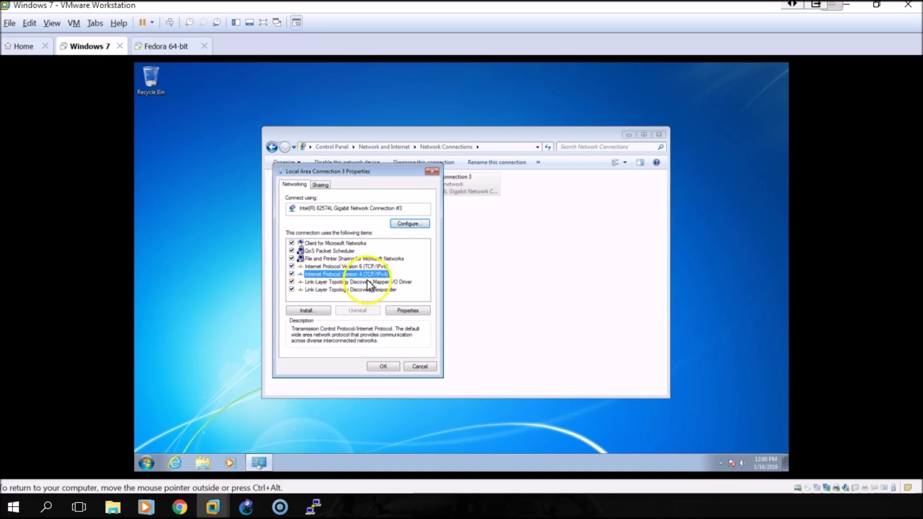
left_click(406, 311)
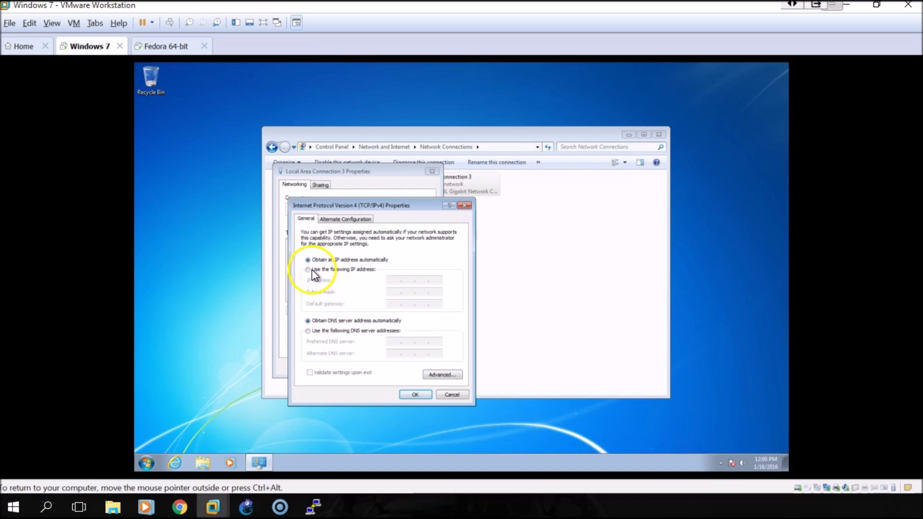
left_click(308, 269)
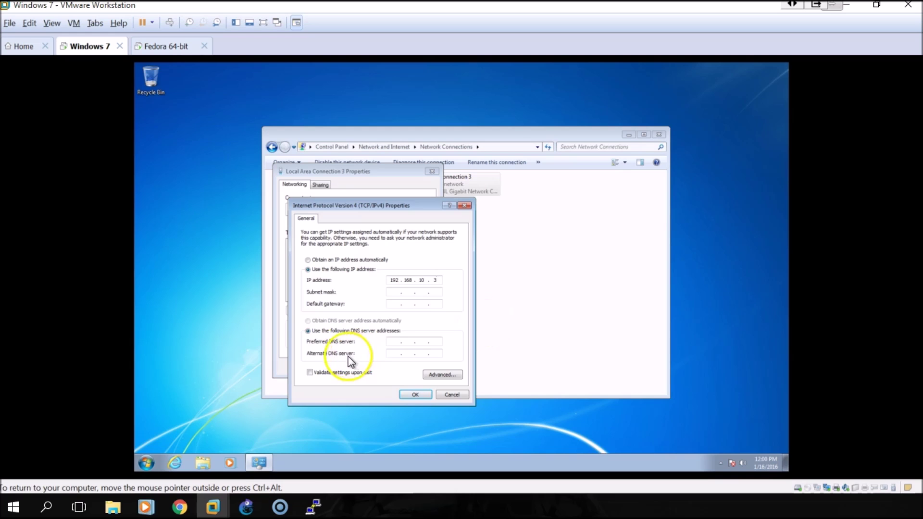
left_click(392, 291)
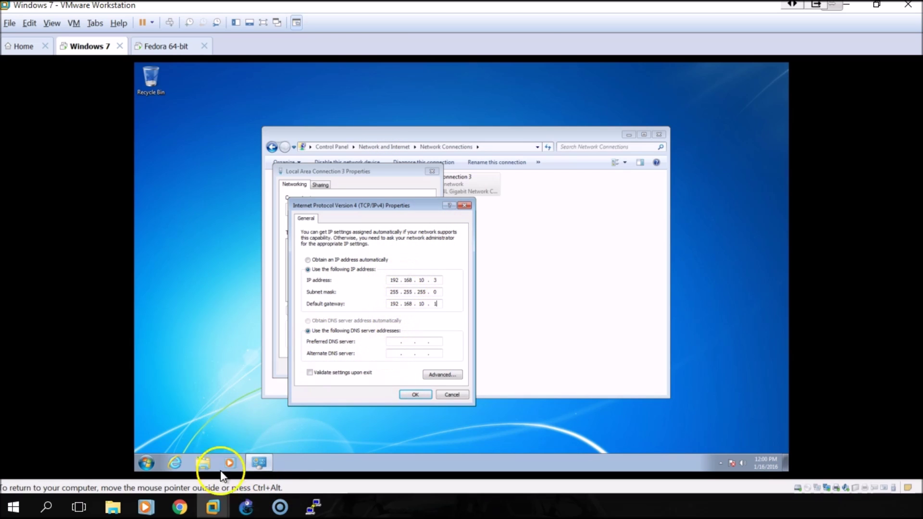
left_click(247, 508)
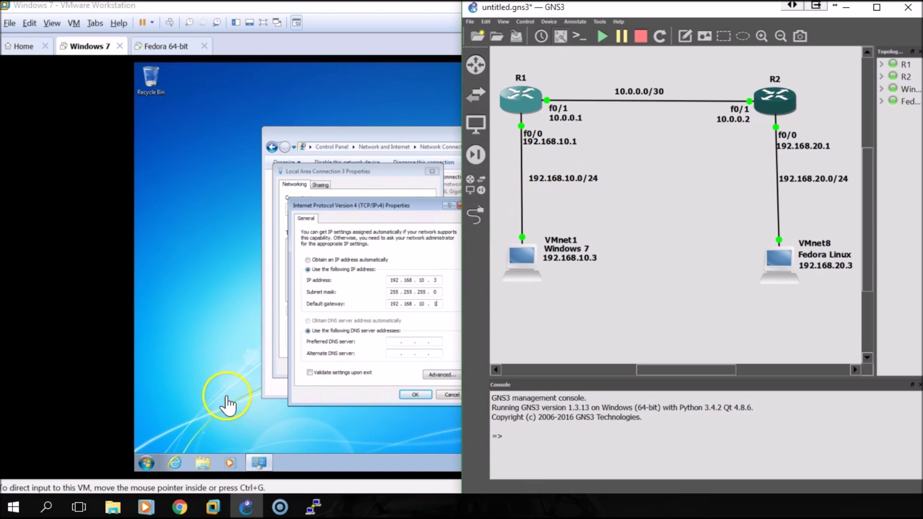
left_click(395, 385)
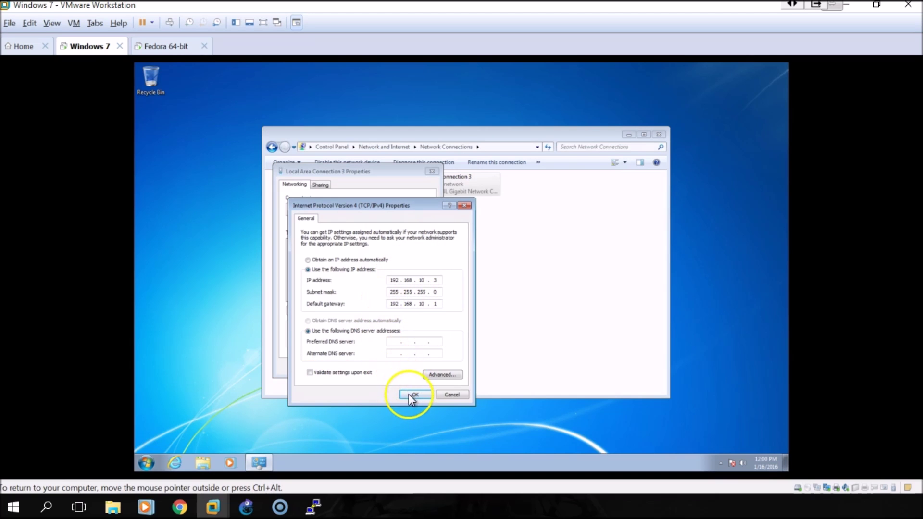
left_click(413, 395)
left_click(380, 367)
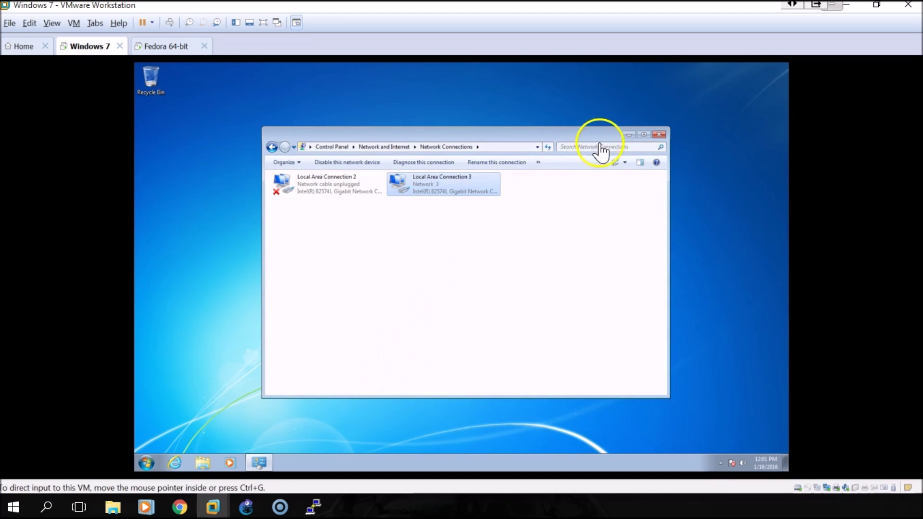
Close Network Connections and launch Command Prompt from the Start menu search
left_click(659, 135)
left_click(146, 463)
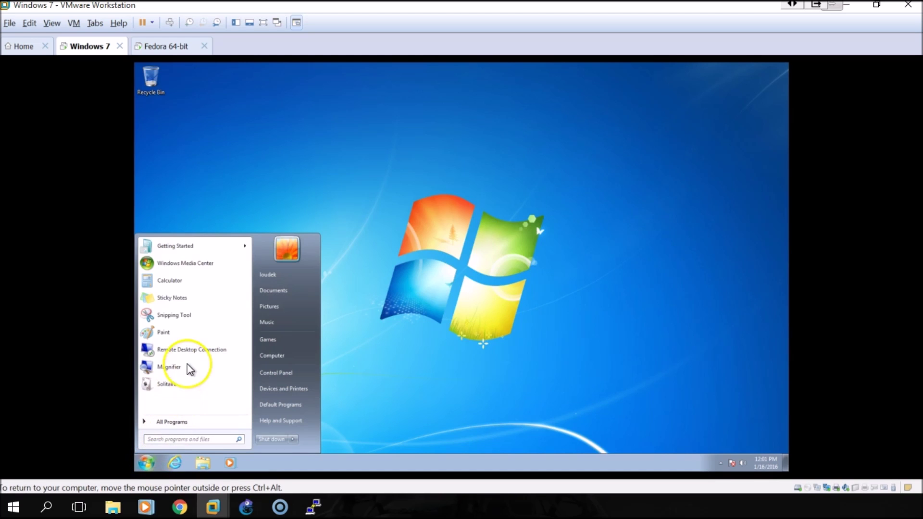
type("comman")
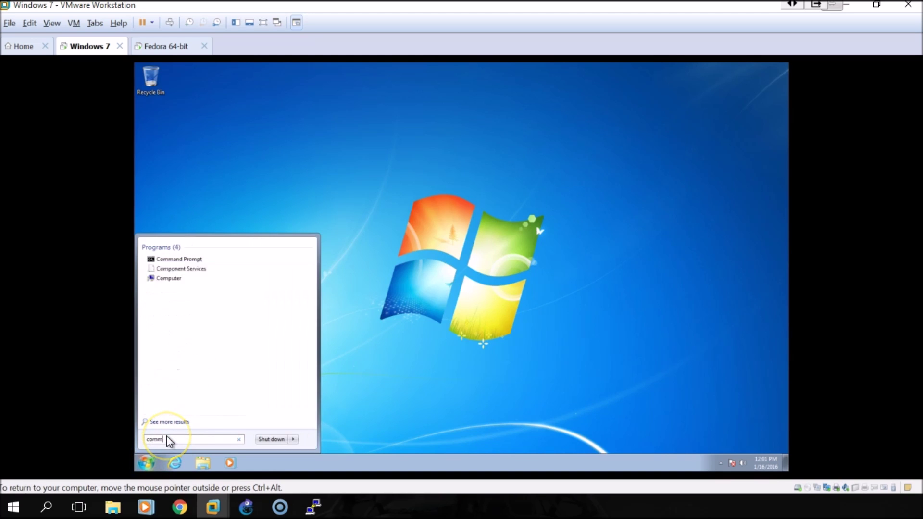
left_click(223, 261)
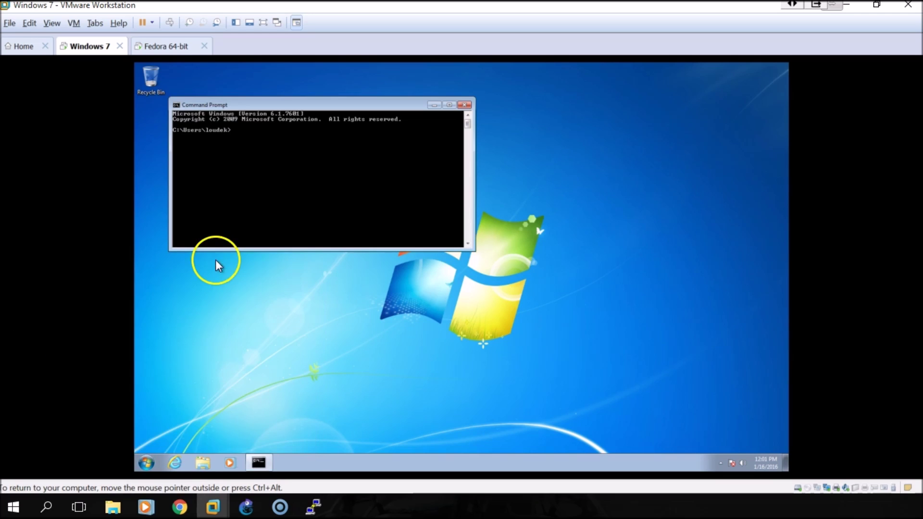
Ping 192.168.10.1 and 10.0.0.1 from the Command Prompt
type("pin")
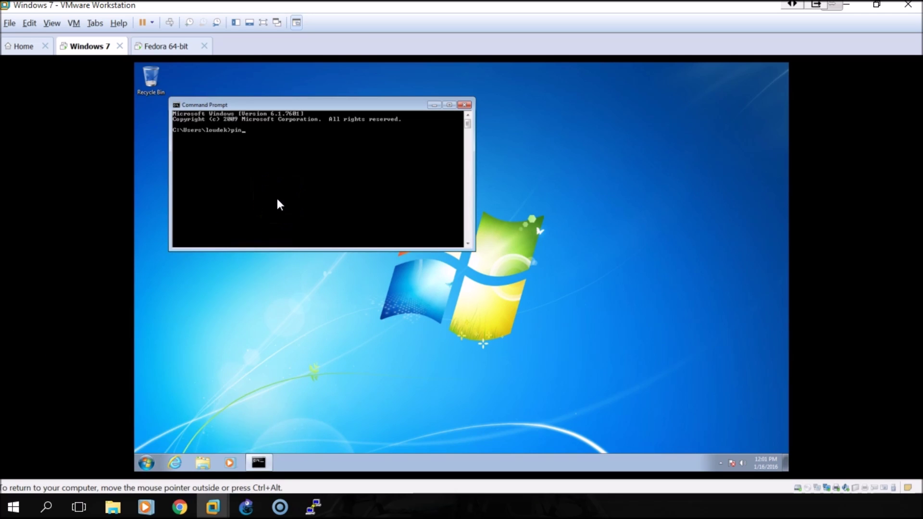
type("g 192.168")
type(".10.1")
key("Return")
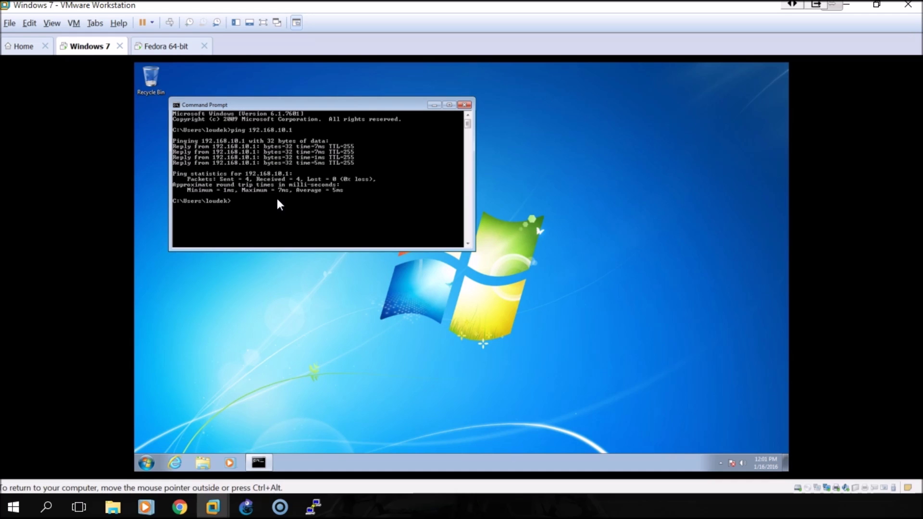
type("ping 10.0.0.1")
key("Return")
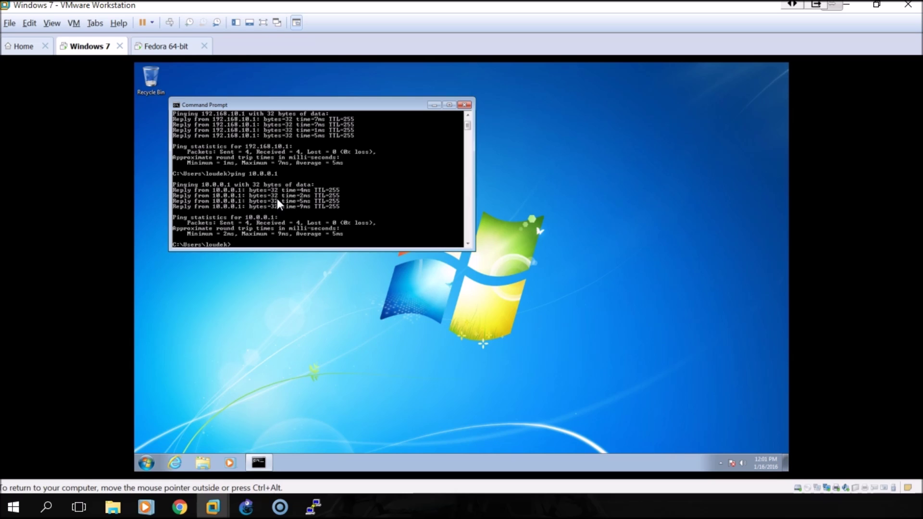
left_click(146, 461)
From Start search 'windows', open Windows Firewall and turn it off for both network types
type("w")
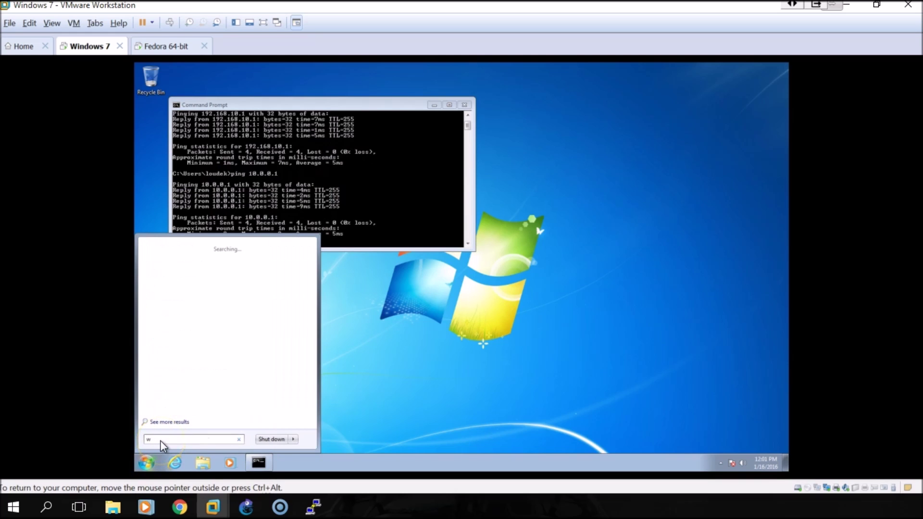
type("indows")
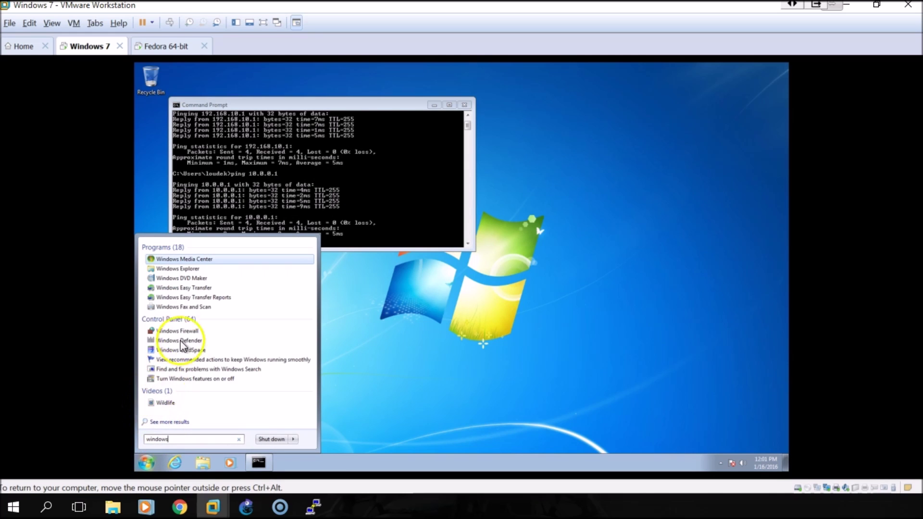
left_click(182, 332)
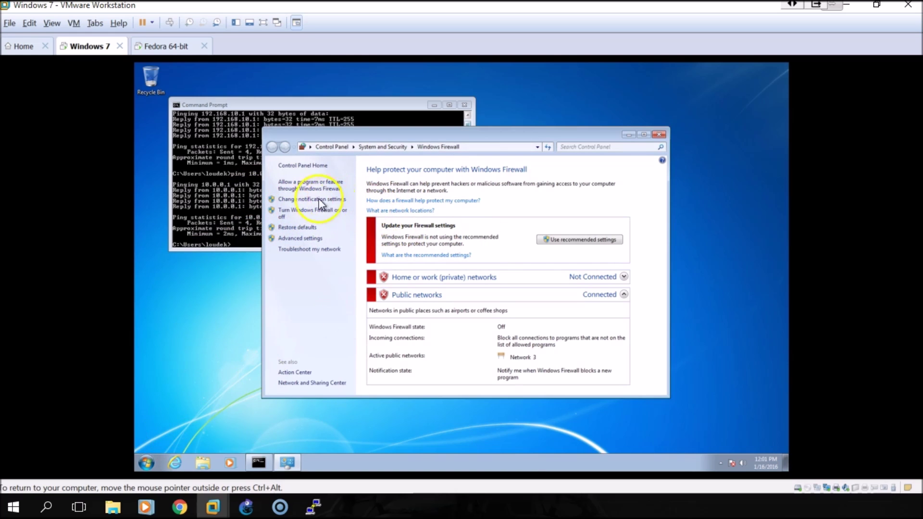
left_click(293, 213)
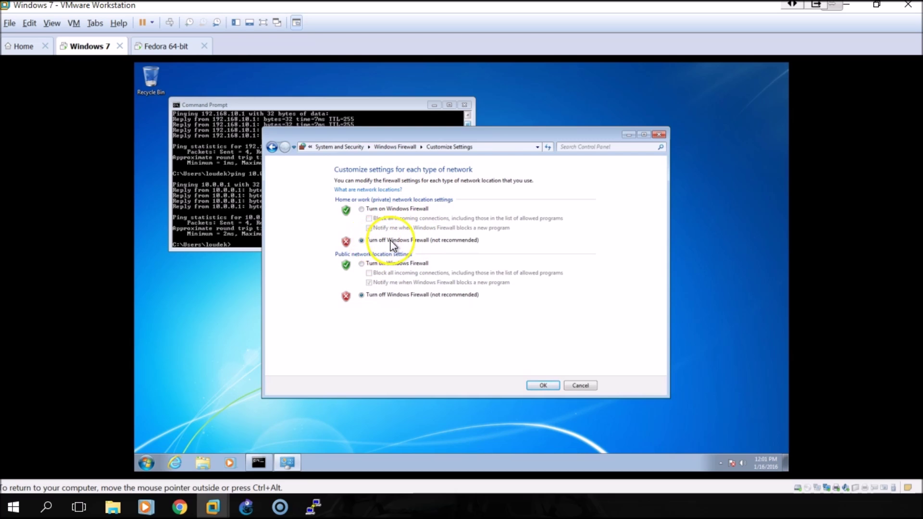
left_click(543, 386)
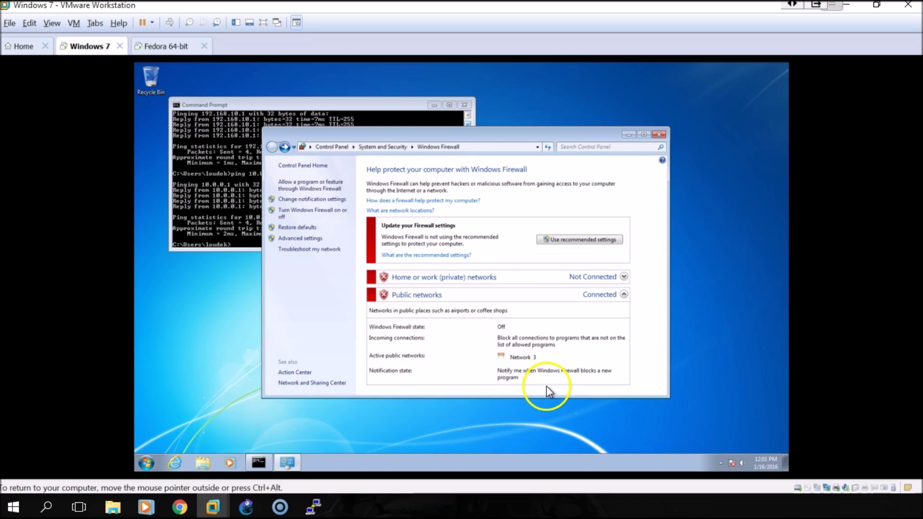
left_click(658, 135)
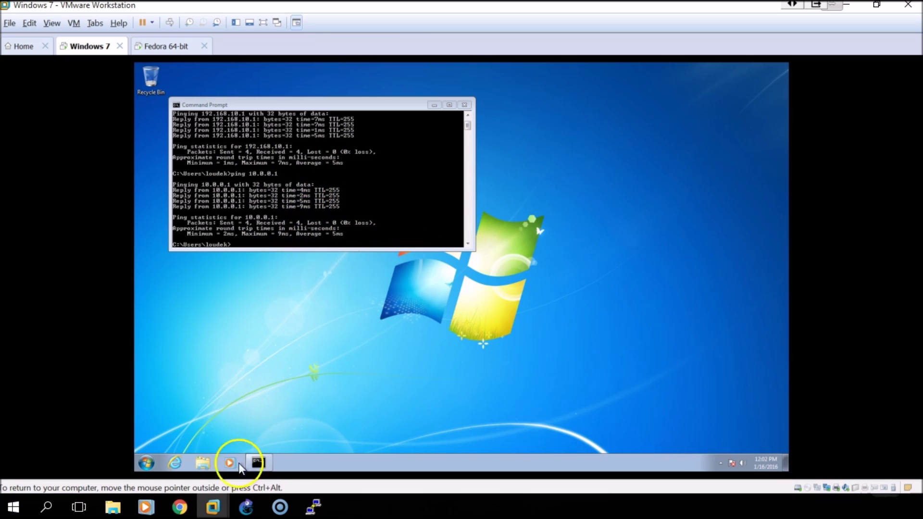
Switch to the Fedora 64-bit VM and unlock it with the login password
mouse_move(212, 505)
left_click(370, 420)
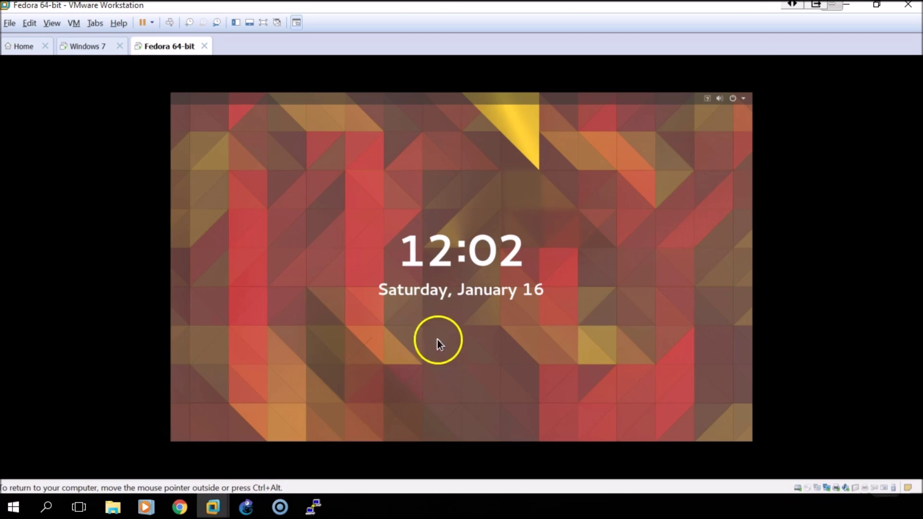
left_click(437, 339)
type("12345678")
key("Return")
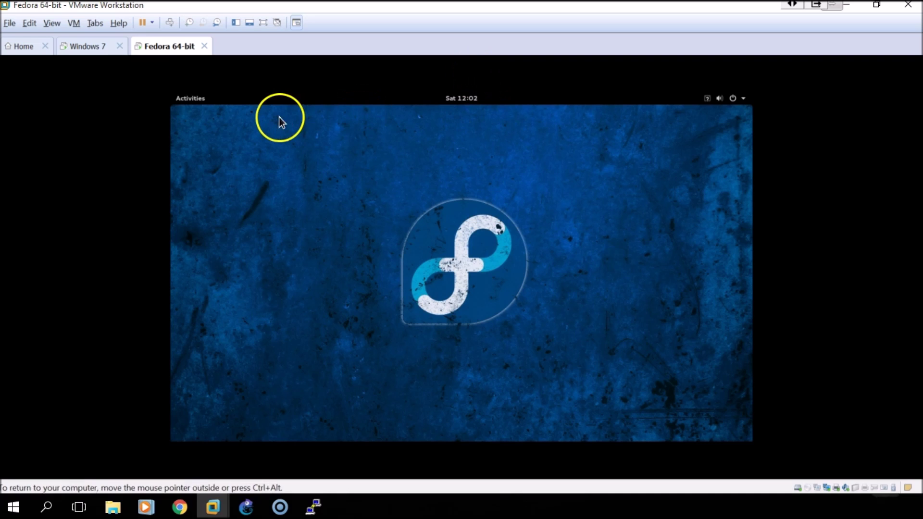
Open a Terminal from Activities and become root with 'sudo su - root'
left_click(194, 100)
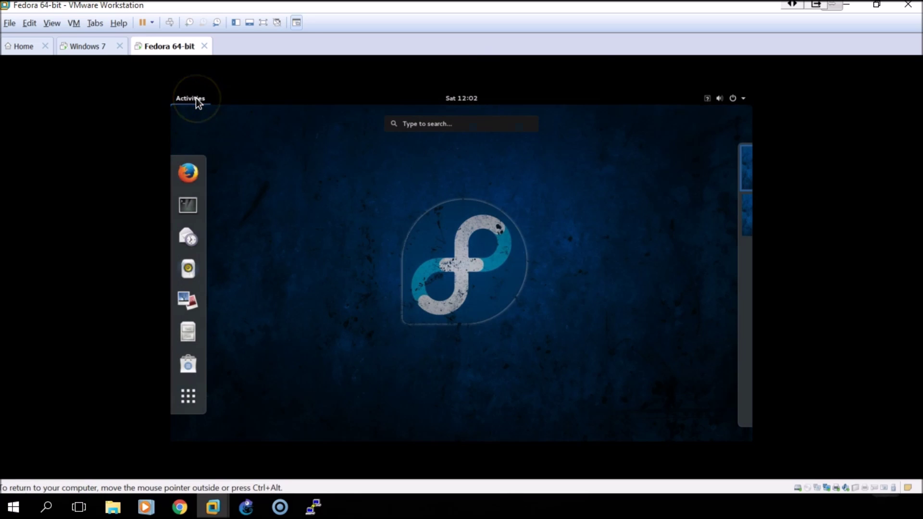
key("ctrl+alt")
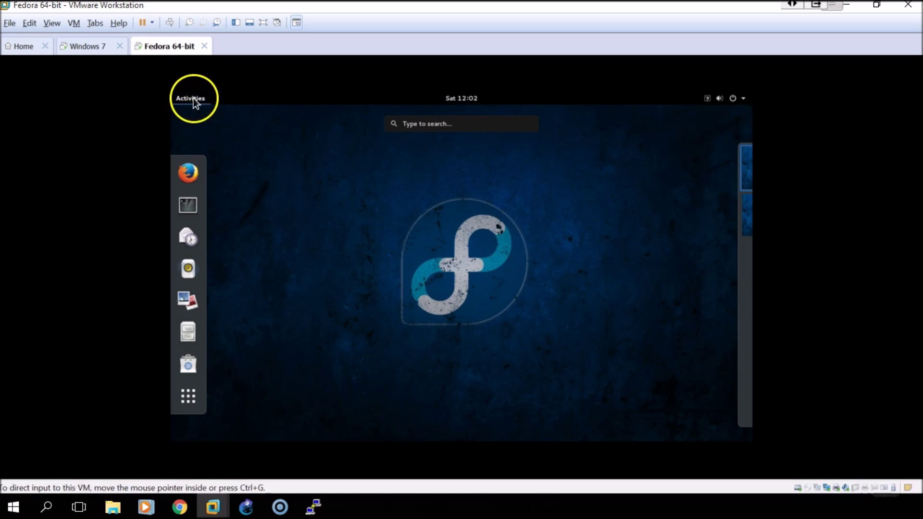
left_click(187, 206)
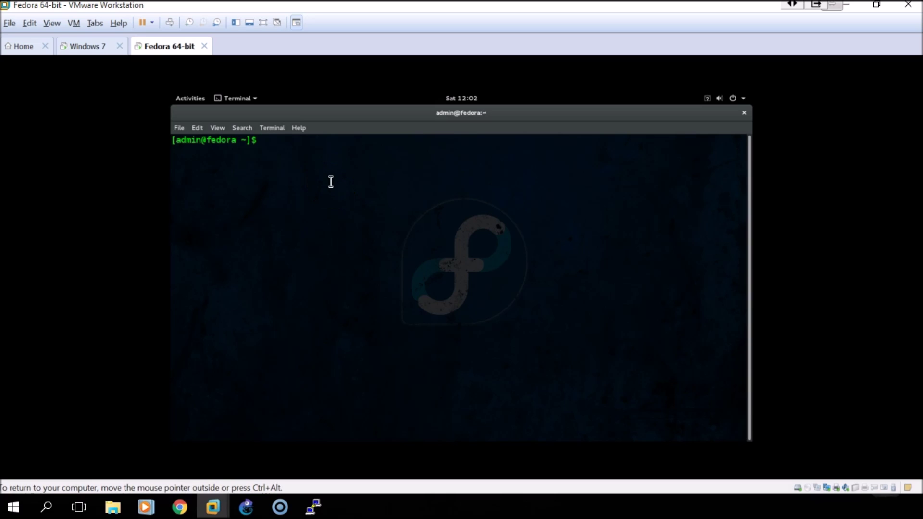
type("su")
type("do su - root")
key("Return")
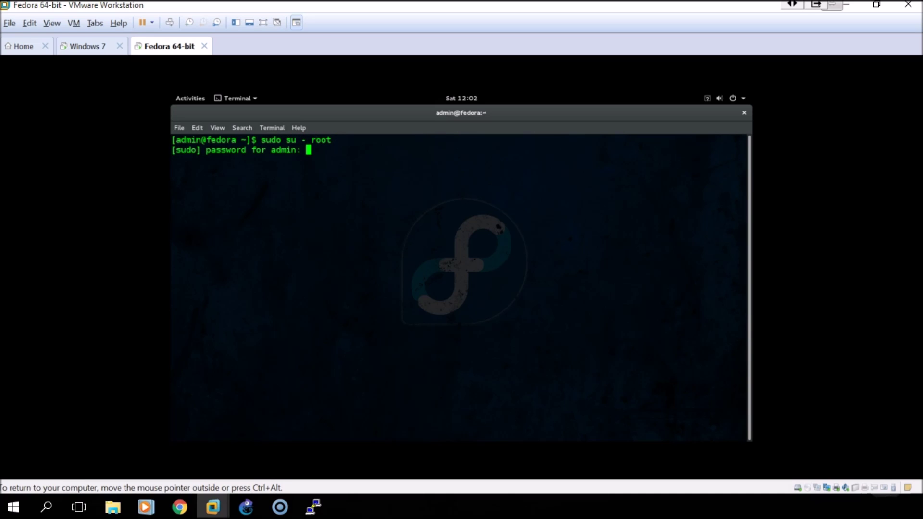
key("Return")
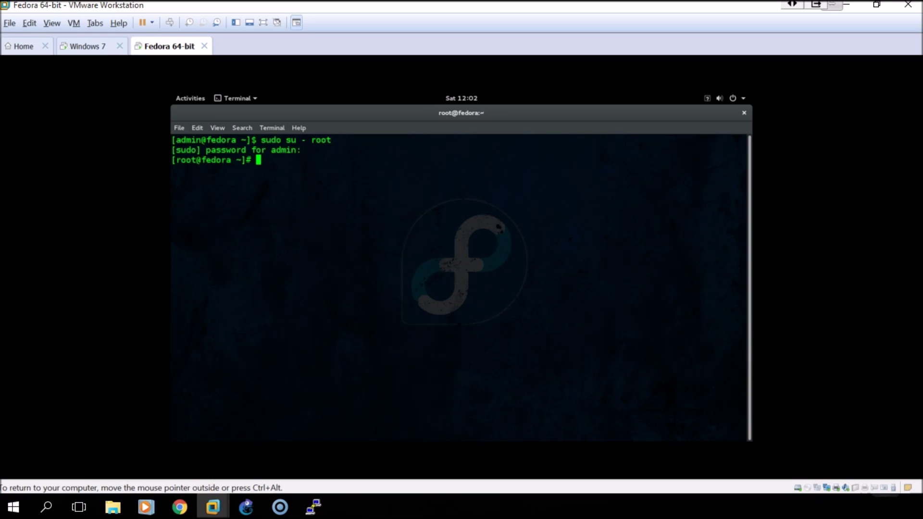
Run ifconfig, compare against the GNS3 topology, and start an 'ifconfig eno33554984' command
type("ifconfig")
key("Return")
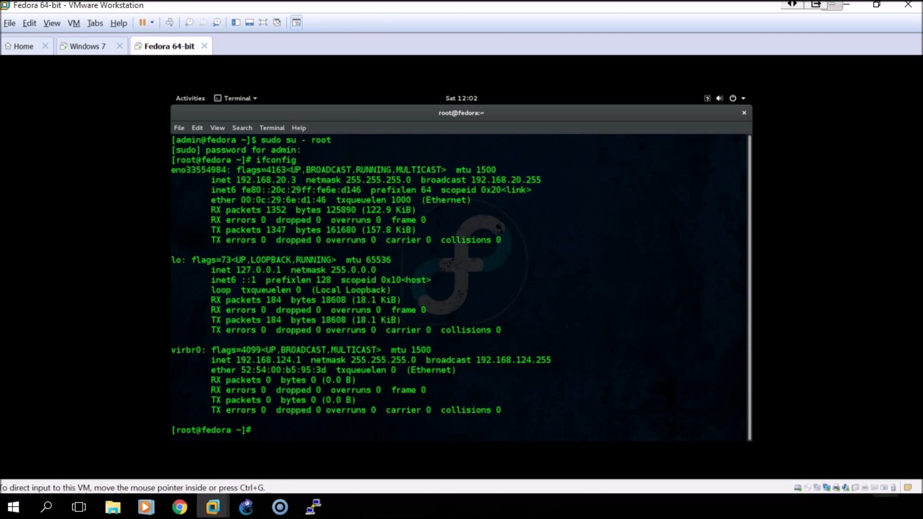
left_click(246, 507)
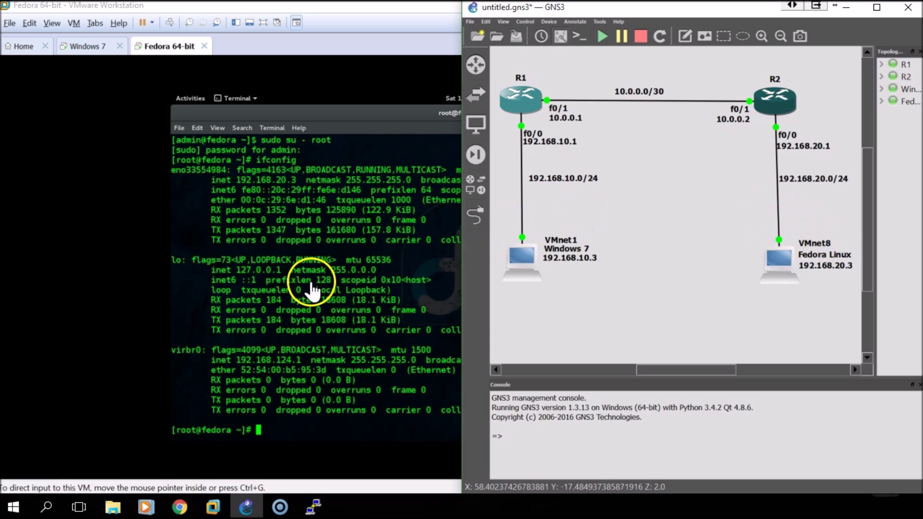
left_click(288, 271)
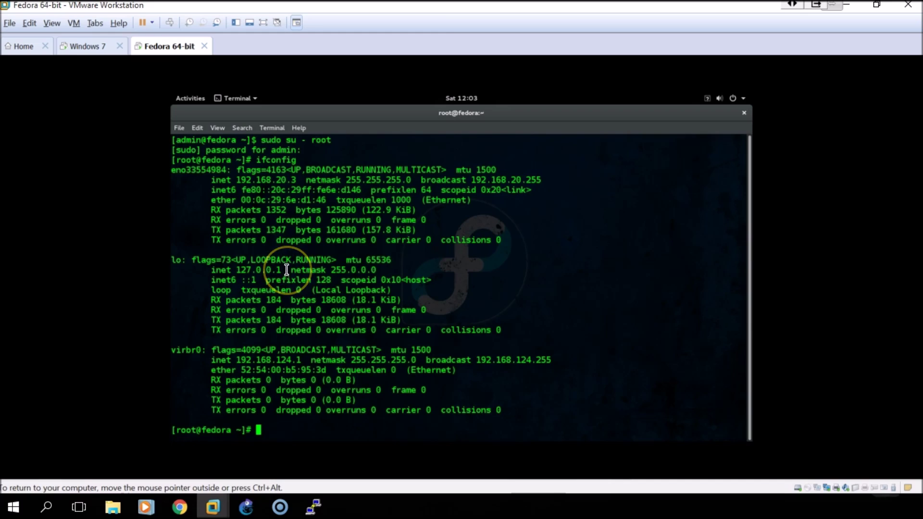
type("ifconfig ")
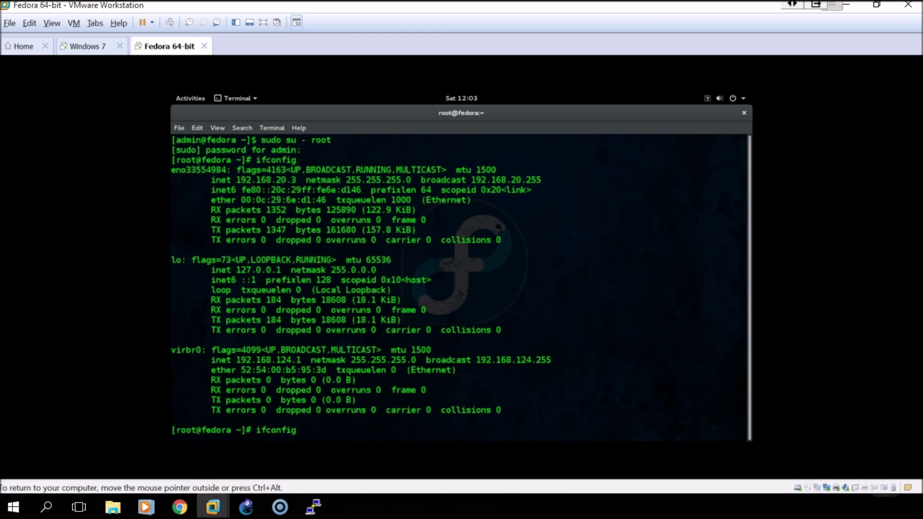
type("eno33554984")
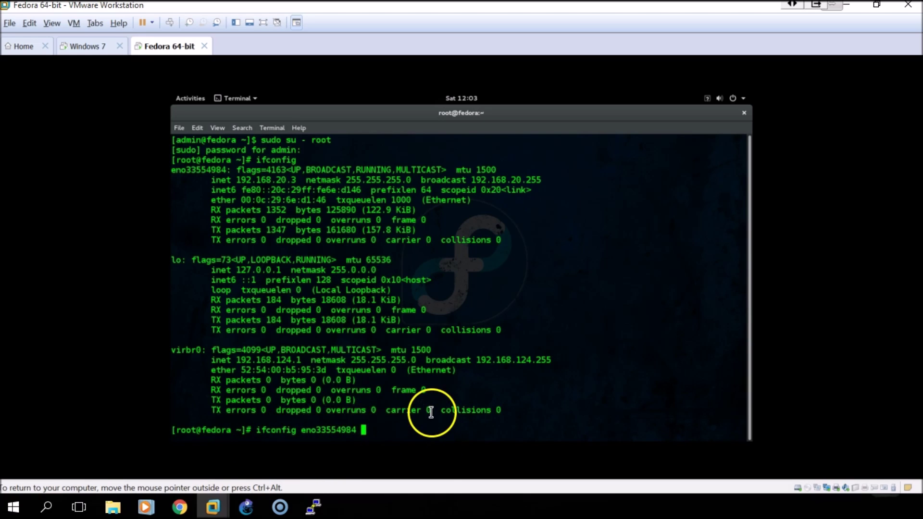
Set eno33554984 to 192.168.20.3 with netmask 255.255.255.0
type("192.168")
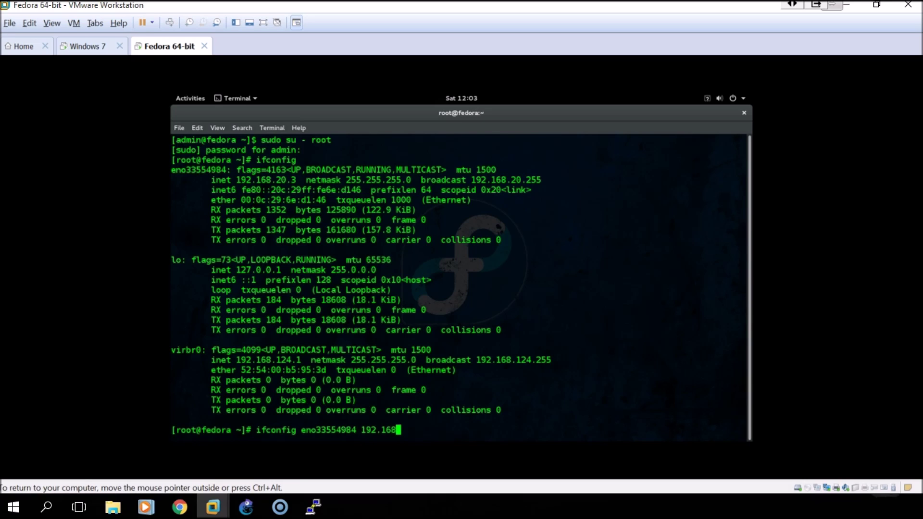
type(".20.3")
key("Return")
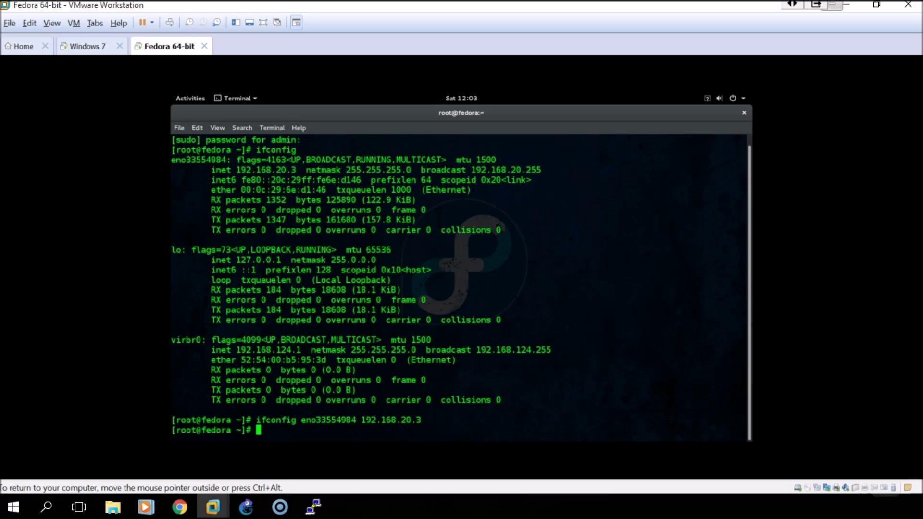
key("Up")
key("BackSpace")
key("BackSpace")
key("BackSpace")
key("BackSpace")
key("BackSpace")
key("BackSpace")
key("BackSpace")
key("BackSpace")
key("BackSpace")
key("BackSpace")
key("BackSpace")
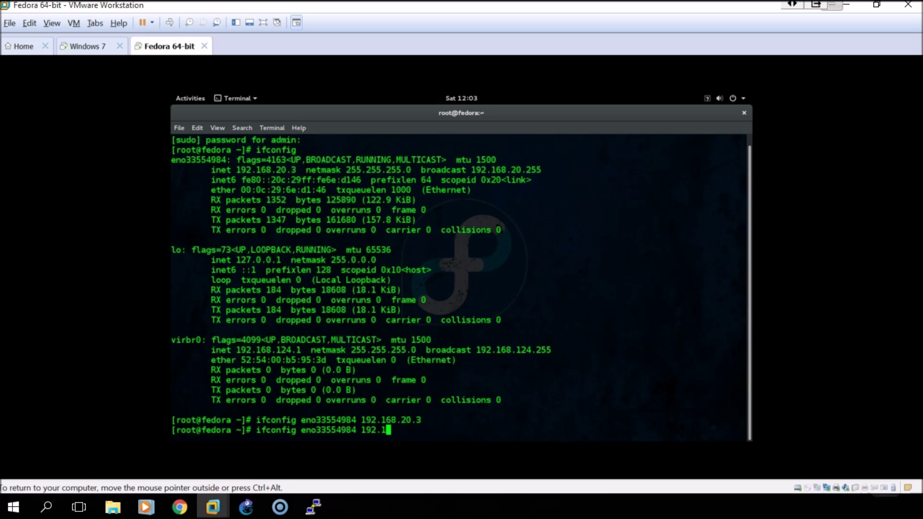
key("BackSpace")
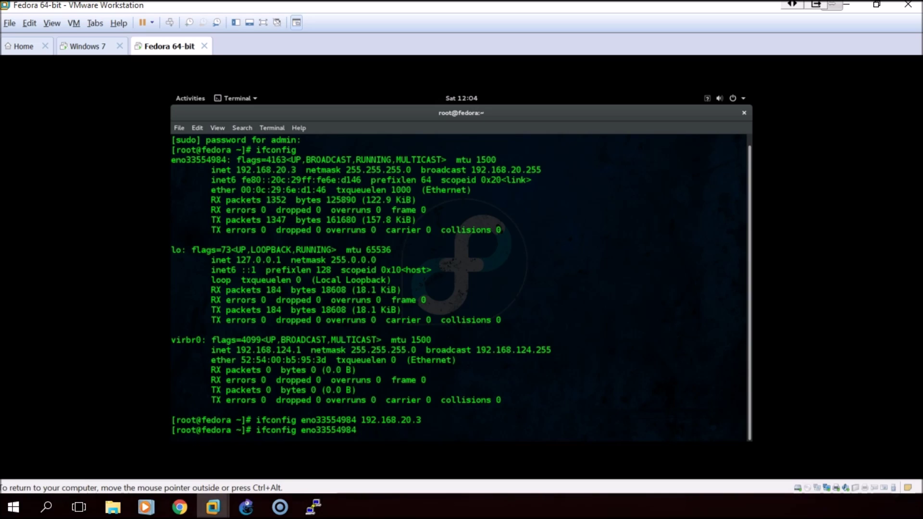
type("netma")
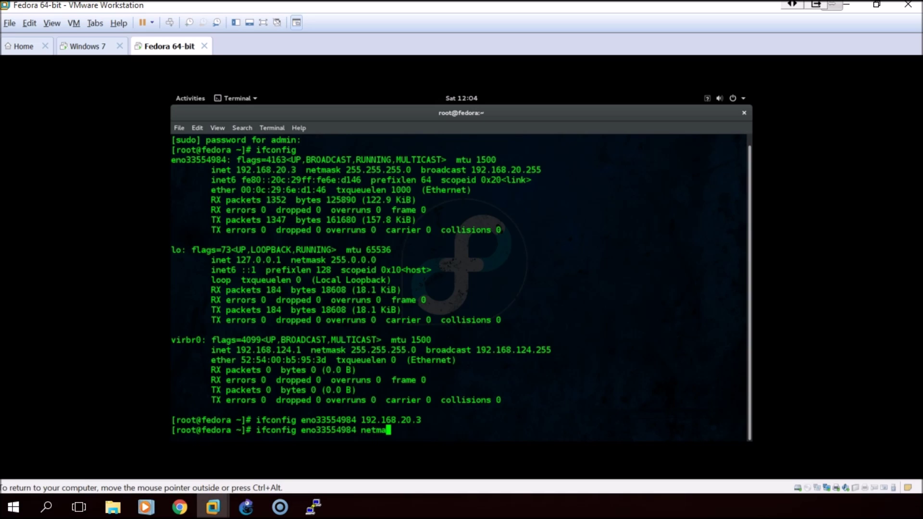
type("sk 255.255.255.")
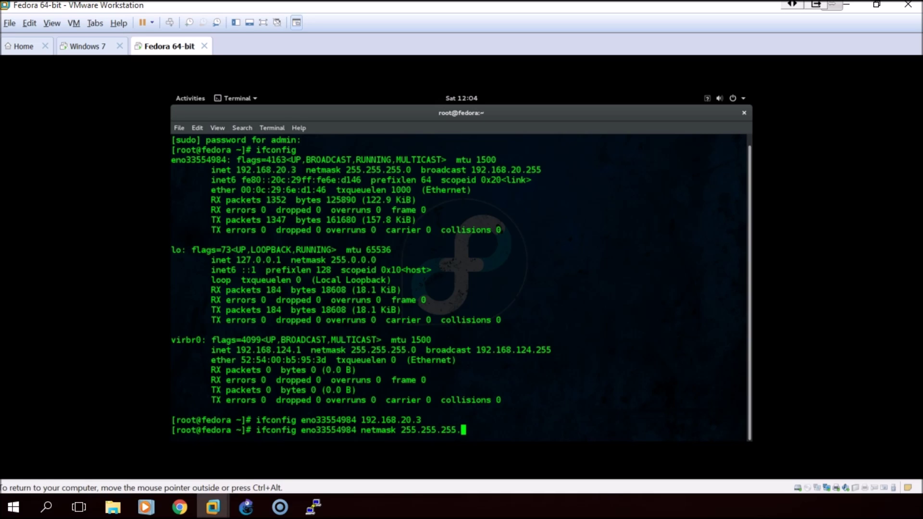
type("0")
key("Return")
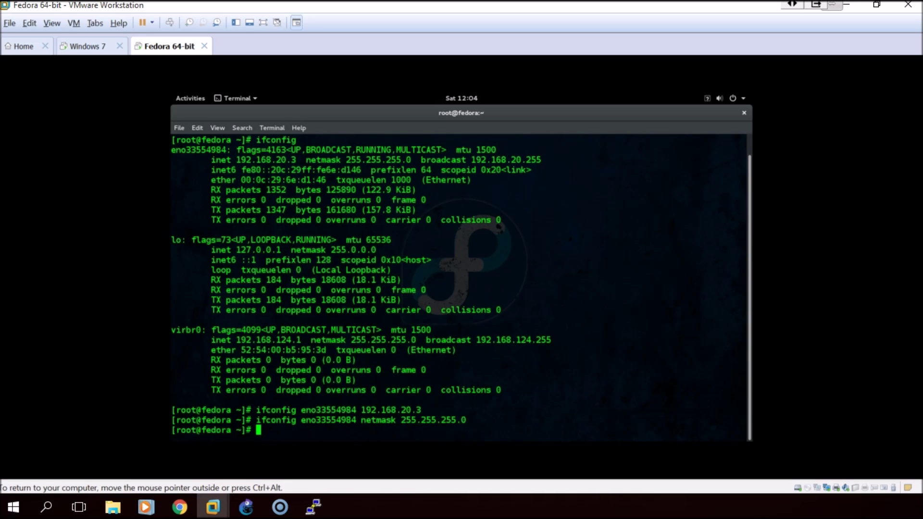
Add a default route via gateway 192.168.20.1 on eno33554984
type("route add def")
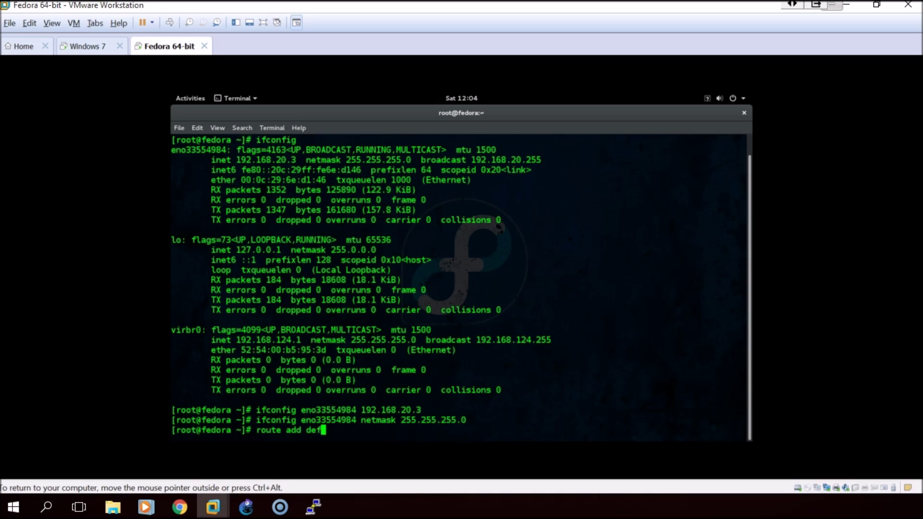
type("ault gw 192.1")
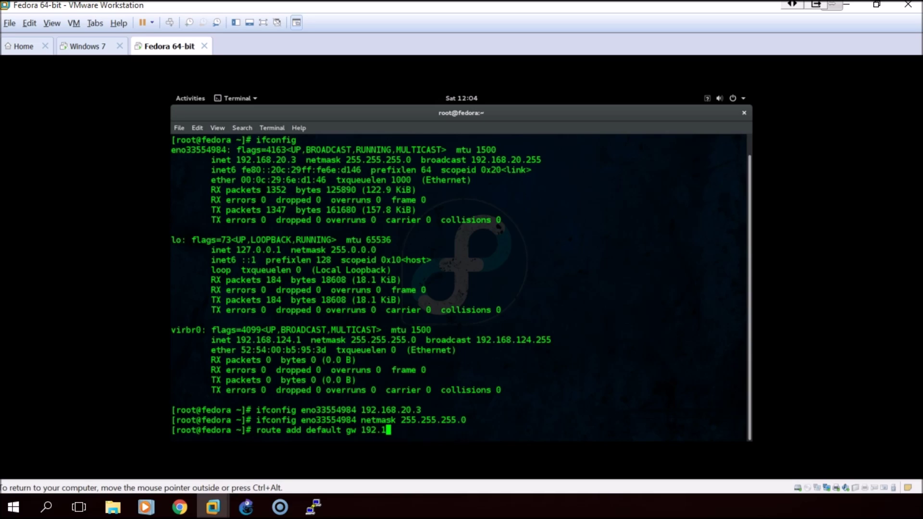
type("68.20.1 eno3355")
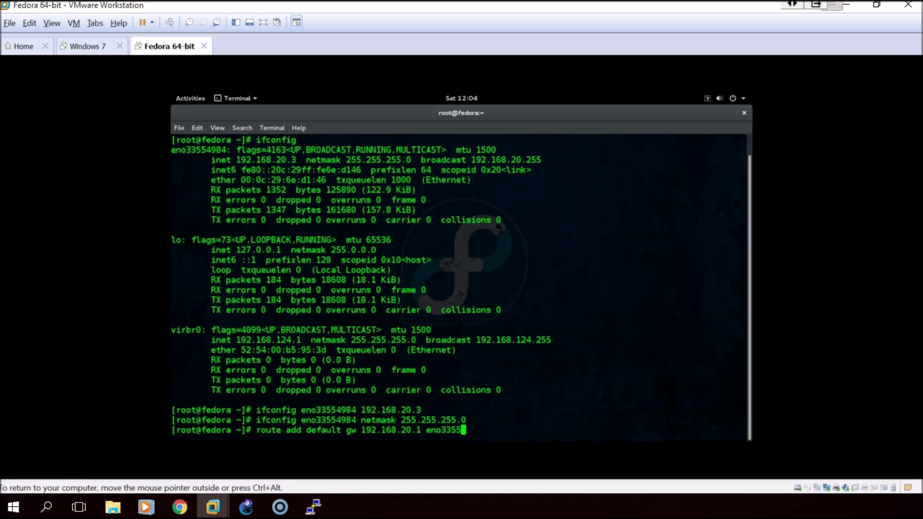
type("4984")
key("Return")
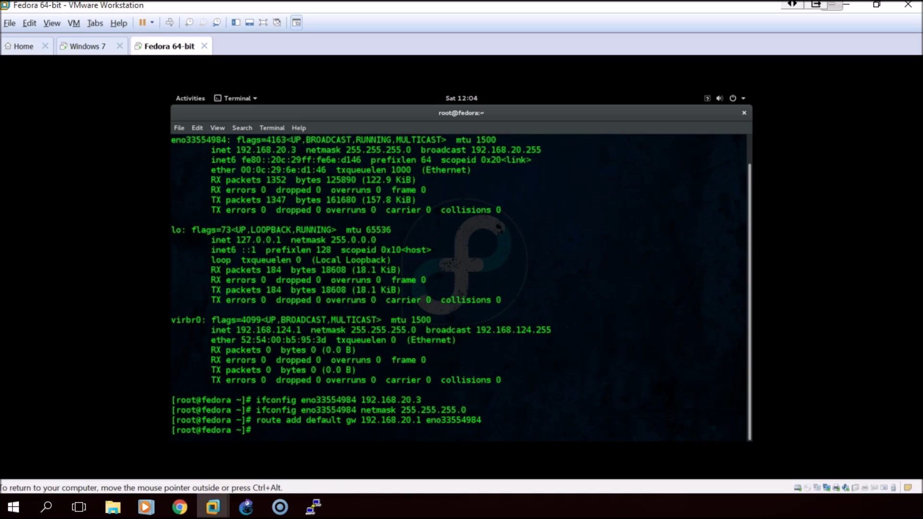
Ping 192.168.20.1 and then 10.0.0.2 four times each with 'ping -c 4'
type("ping -c 4")
type("192.168")
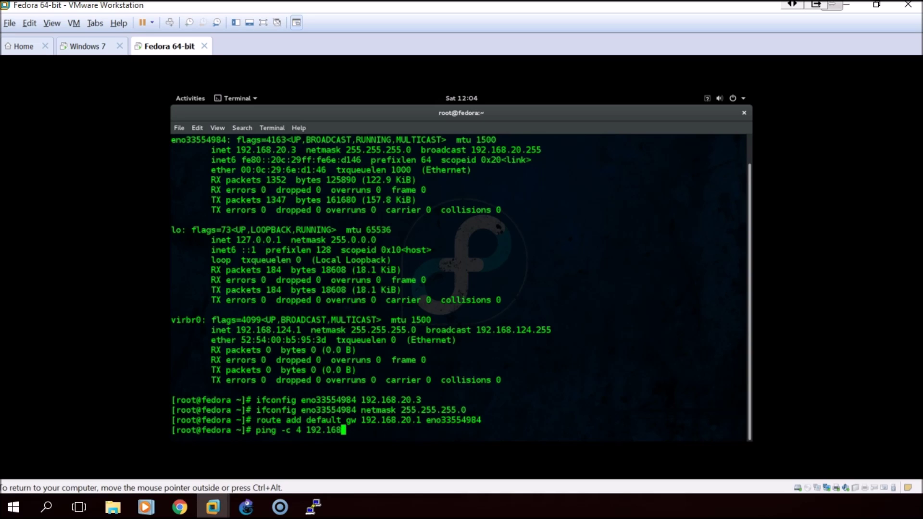
type(".20.1")
key("Return")
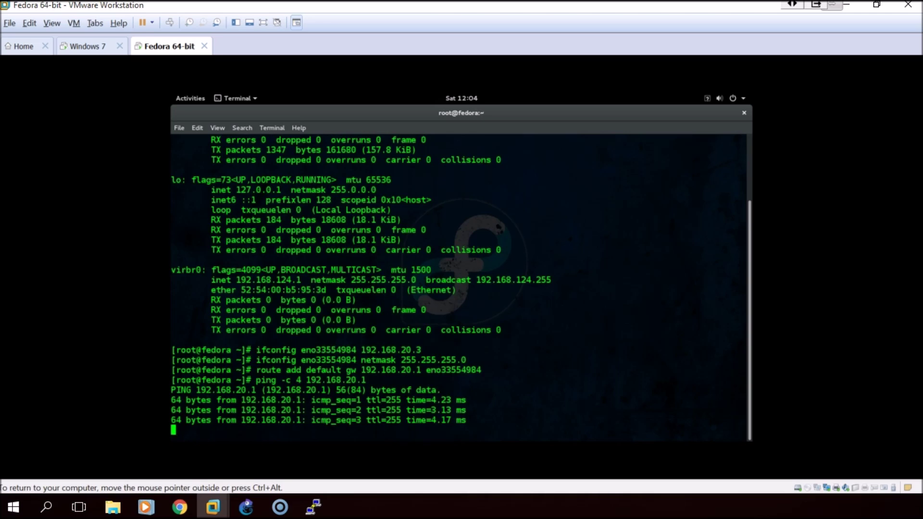
key("Up")
key("BackSpace")
key("BackSpace")
key("BackSpace")
key("BackSpace")
key("BackSpace")
key("BackSpace")
key("BackSpace")
key("BackSpace")
key("BackSpace")
key("BackSpace")
key("BackSpace")
key("BackSpace")
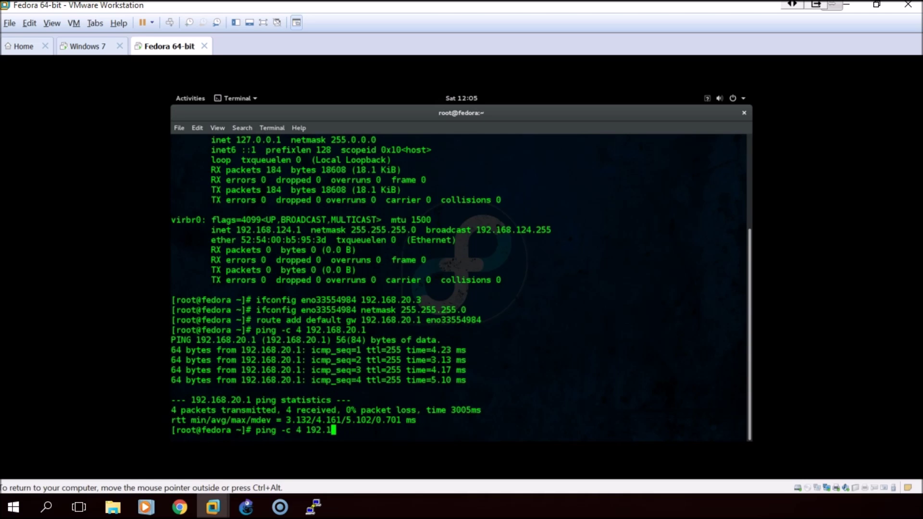
type("10.0.0.2")
key("Return")
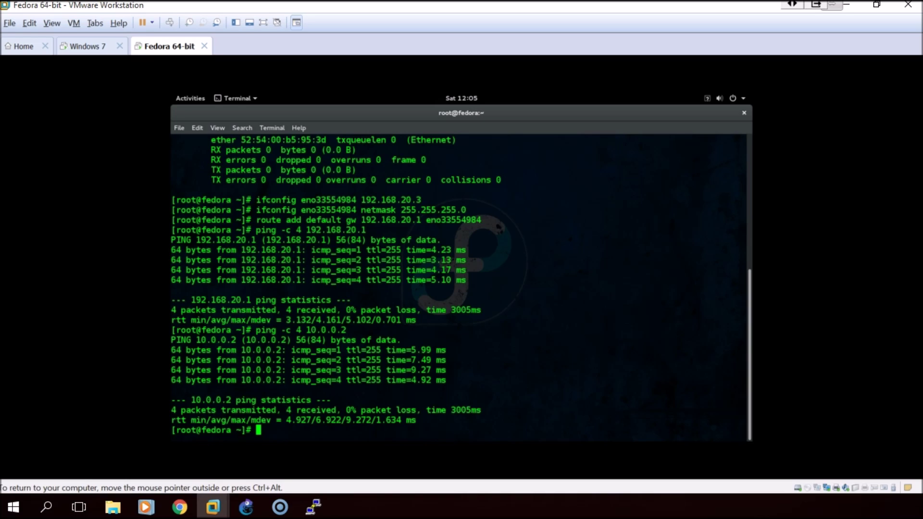
Open R1's console and start OSPF process 10 with 'router ospf 10'
mouse_move(312, 510)
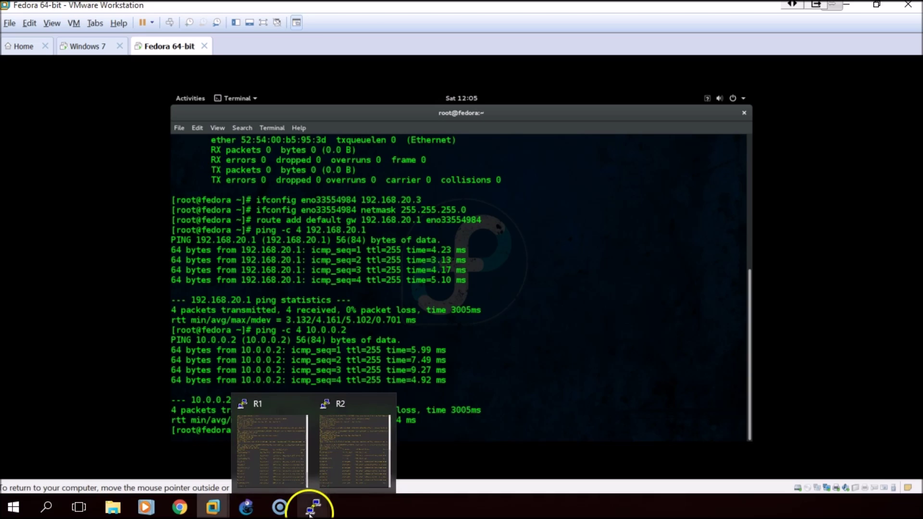
left_click(289, 470)
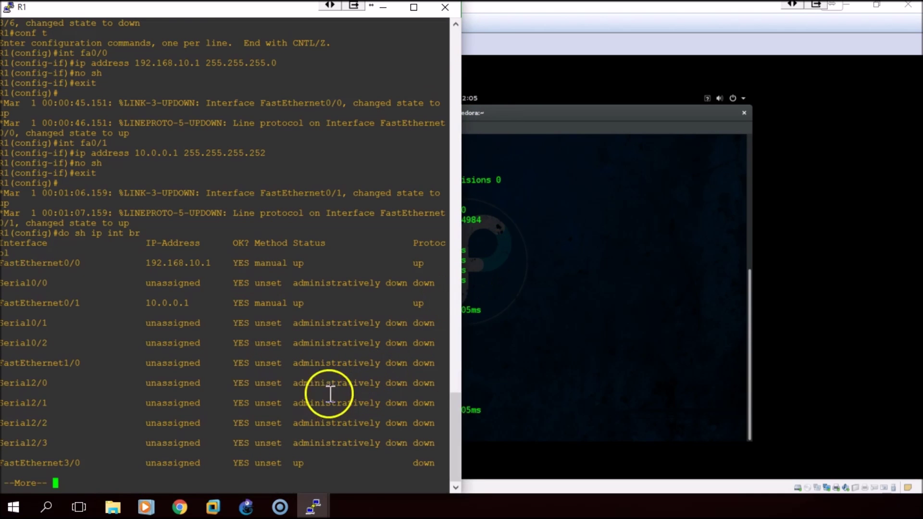
left_click(246, 504)
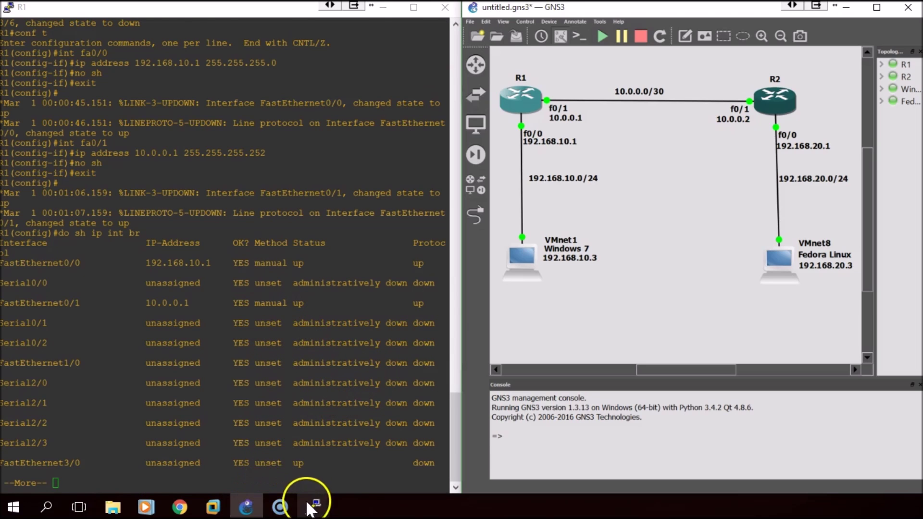
left_click(205, 403)
key("space")
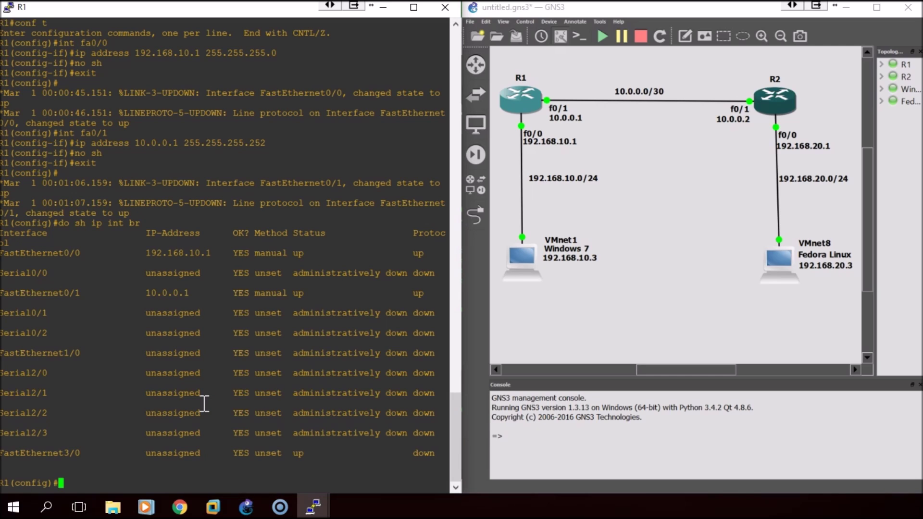
type("router ospf")
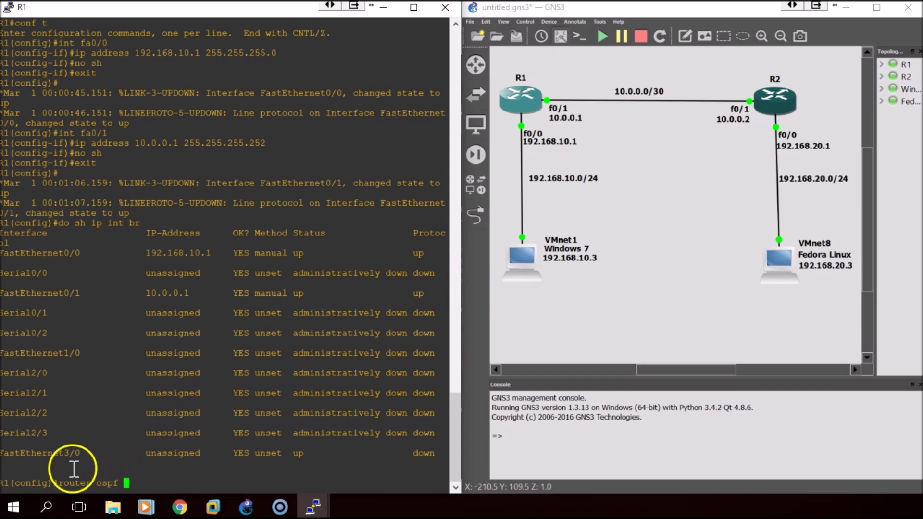
type("10")
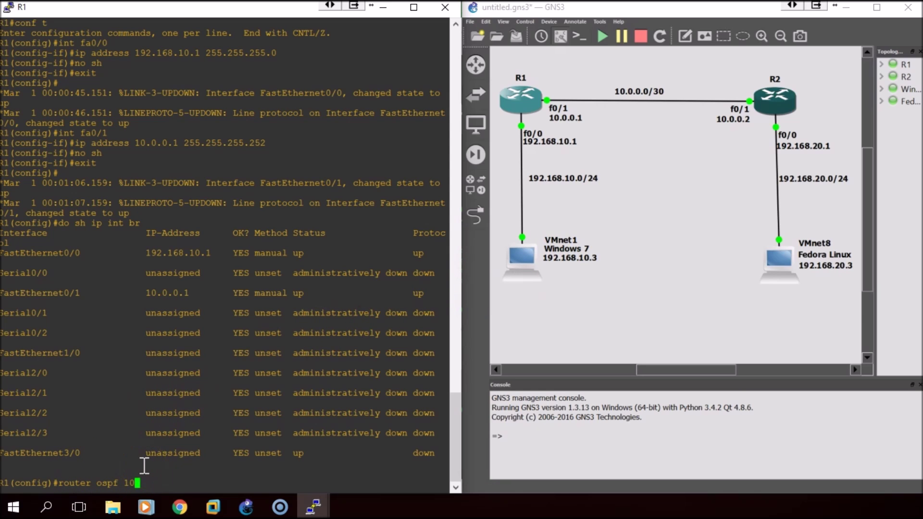
key("Return")
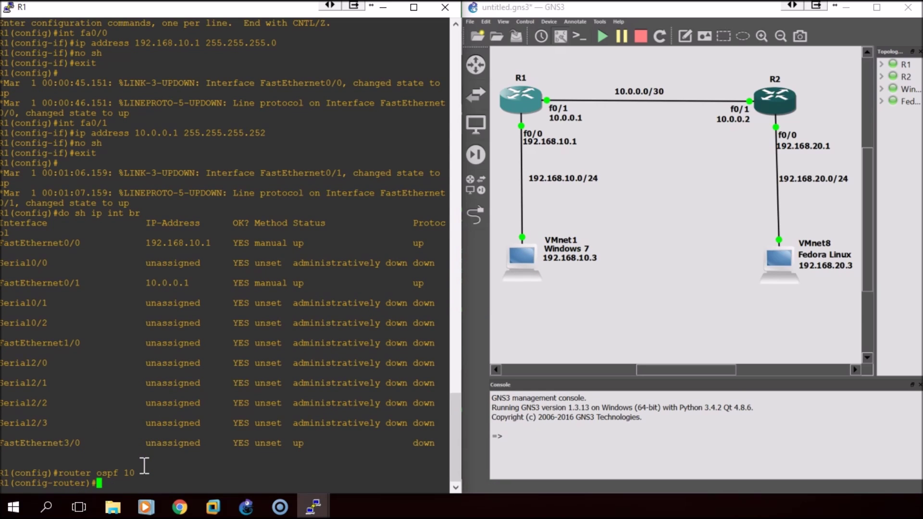
Advertise network 192.168.10.0 0.0.0.255 in OSPF area 0
type("network")
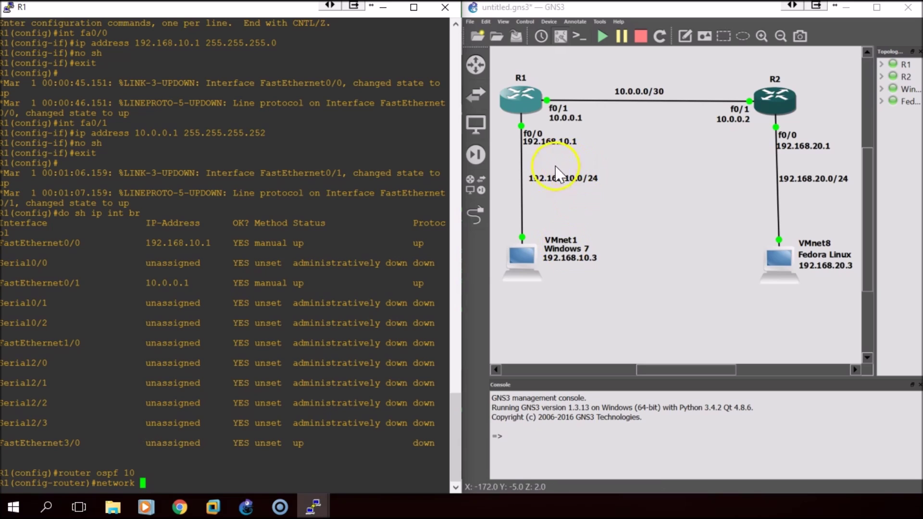
type("19")
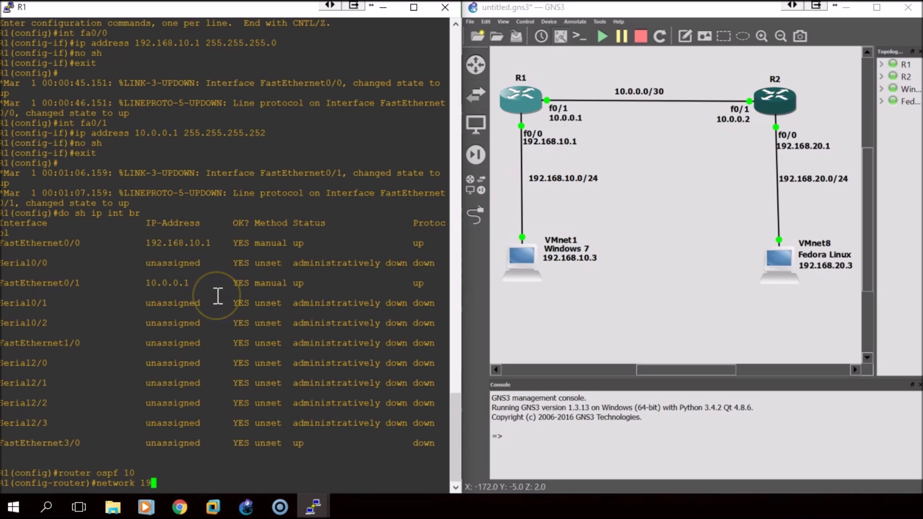
type("2.0")
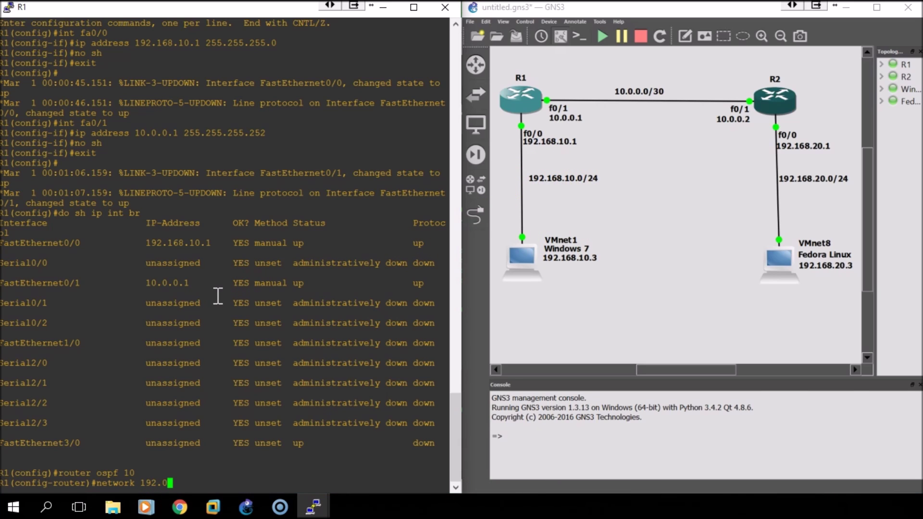
key("BackSpace")
type("168.10.0")
type("0.0.0.255 area 0")
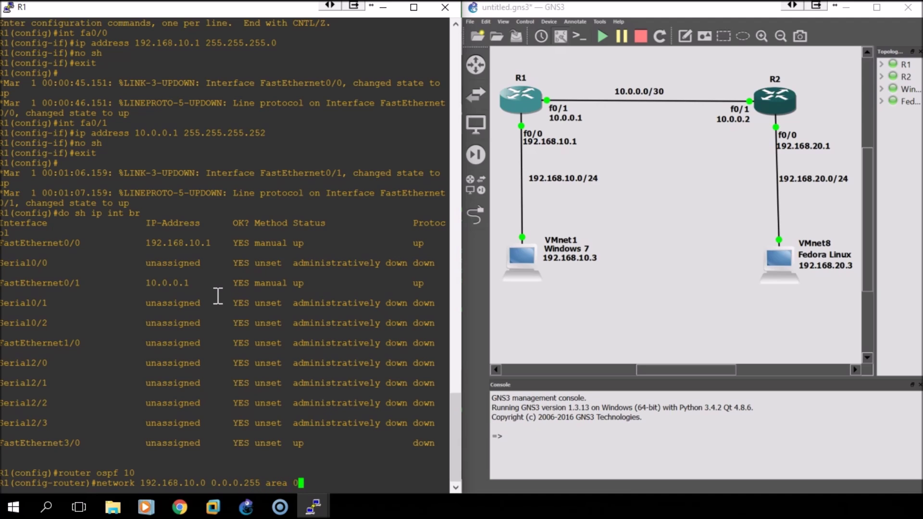
key("Return")
Advertise network 10.0.0.0 0.0.0.3 in area 0 and exit OSPF configuration
type("netwr")
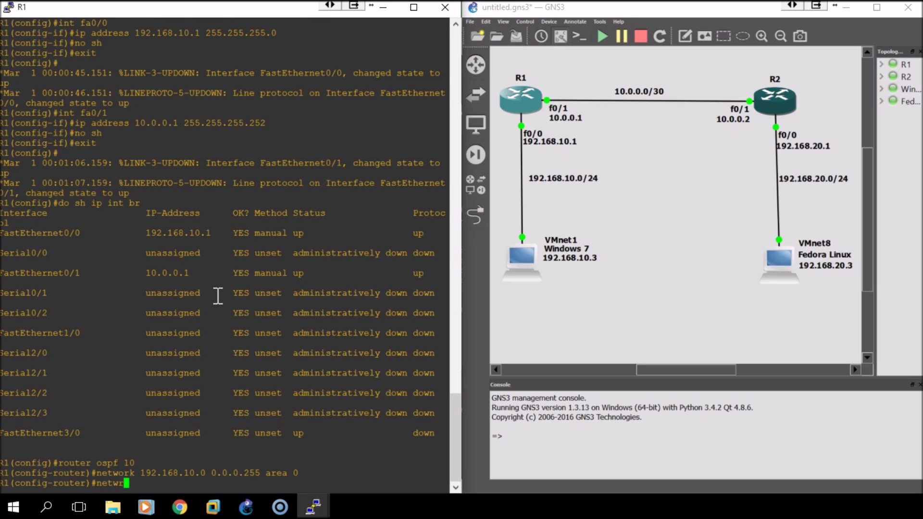
key("BackSpace")
type("ork ")
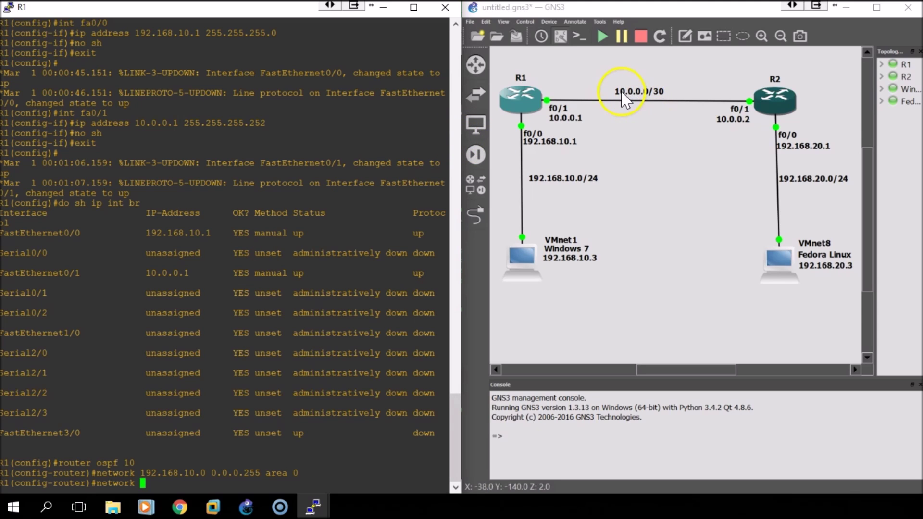
type("10.")
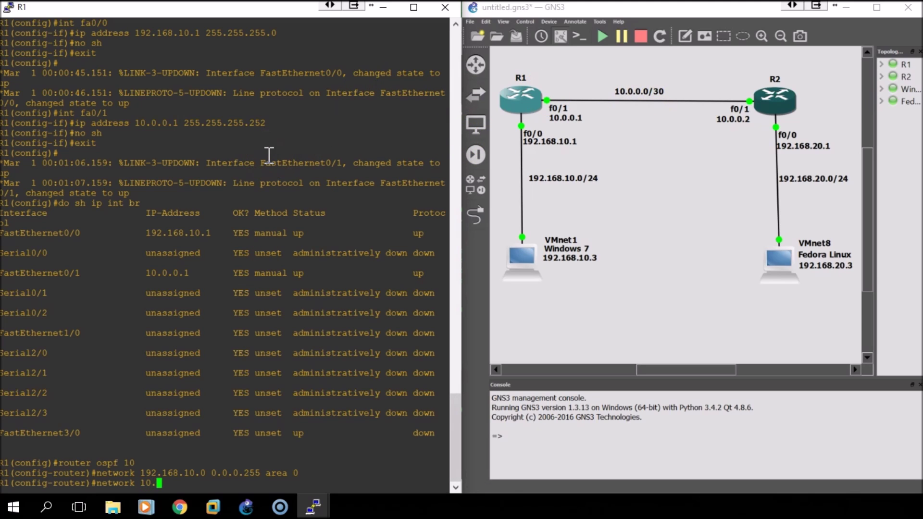
type("0.0.0")
type("0.0.0.3 area 0")
key("Return")
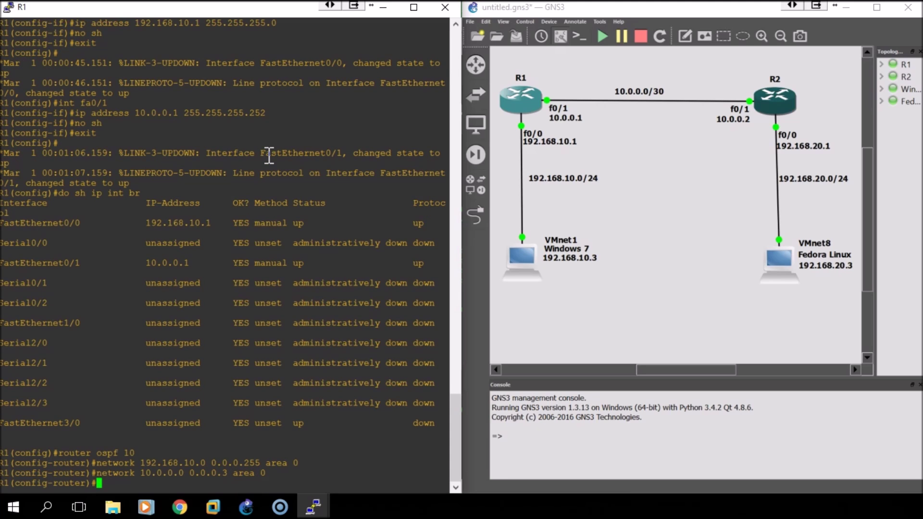
type("exit")
key("Return")
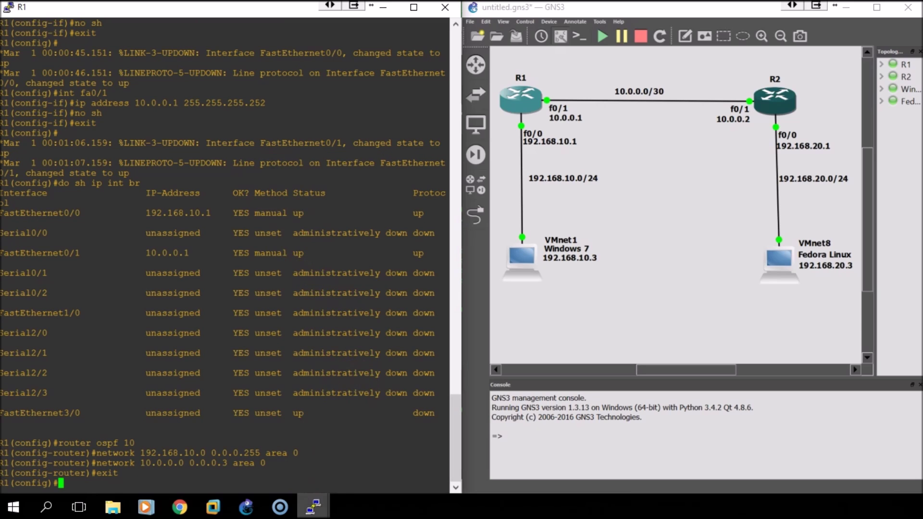
left_click(312, 506)
On R2 run 'router ospf 20' with networks 192.168.20.0 0.0.0.255 and 10.0.0.0 0.0.0.3 in area 0
left_click(360, 461)
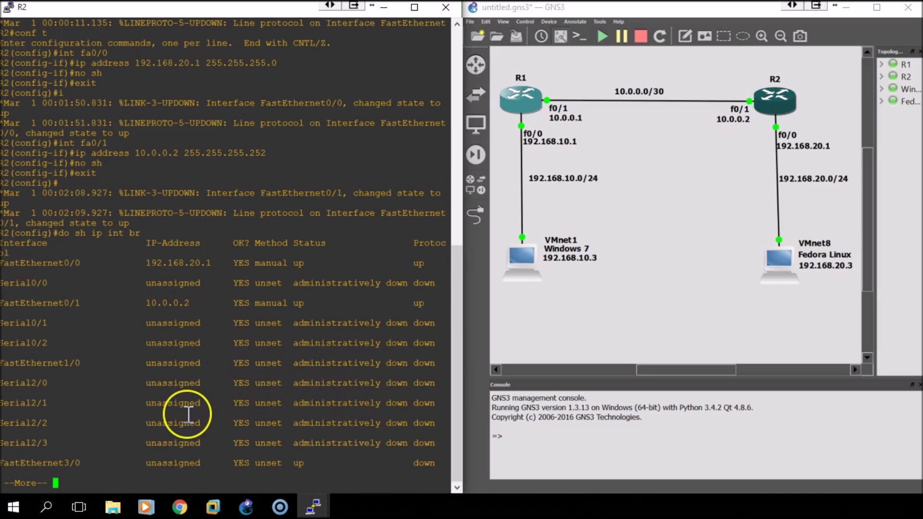
key("space")
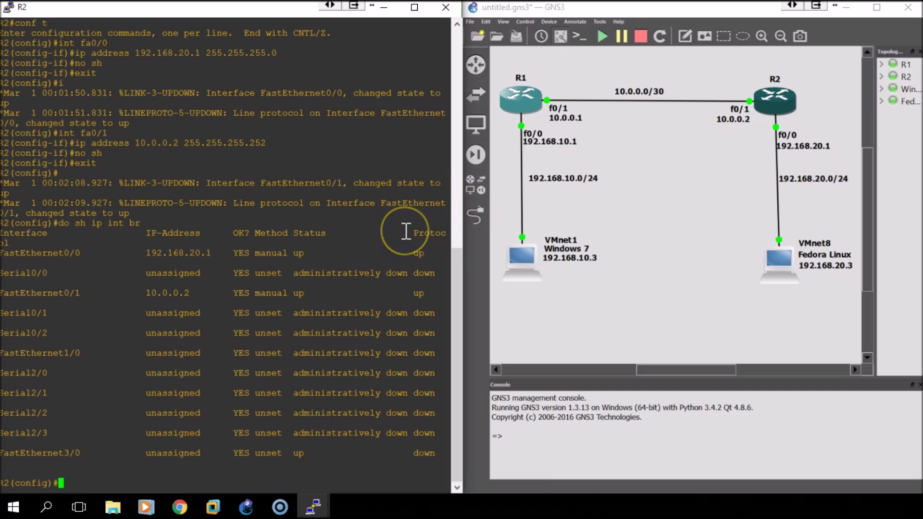
type("router ospf 20")
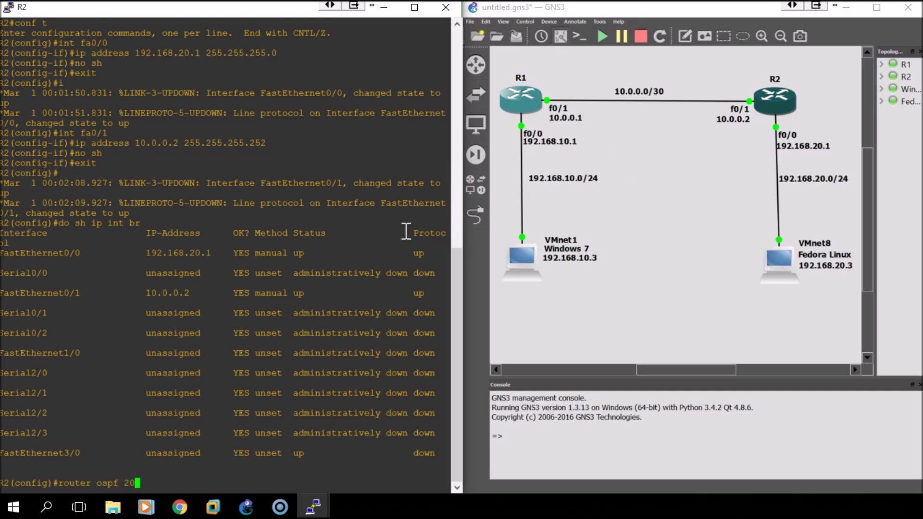
key("Return")
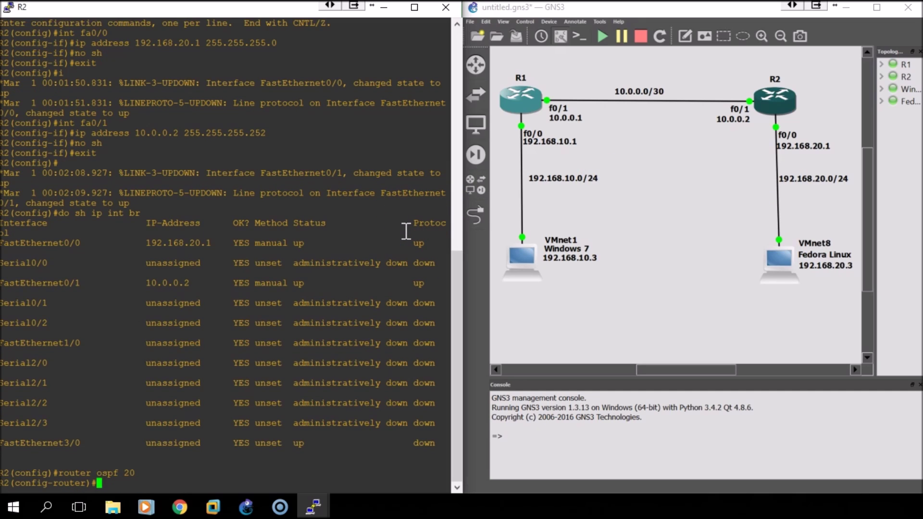
type("network 192.168.20.0 ")
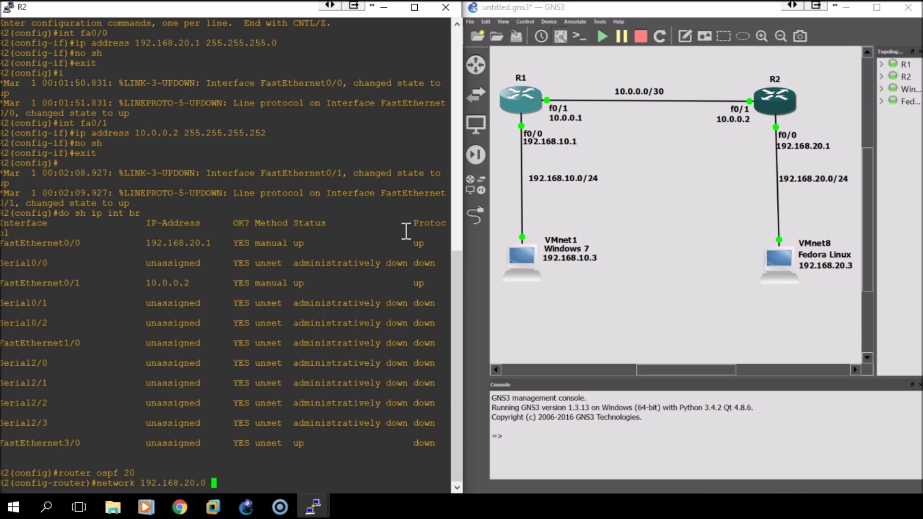
type("0.0.0.255 area 0")
key("Return")
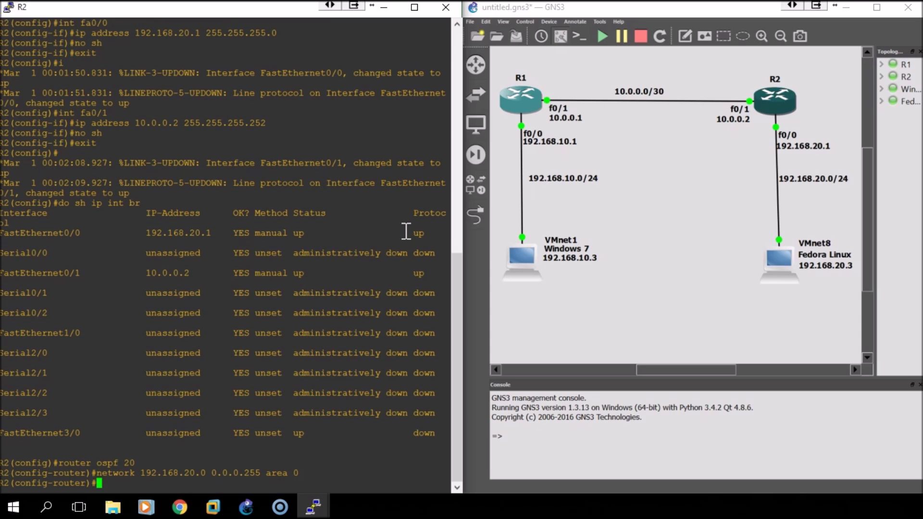
type("network 10.0.0.0 0.0.0.3")
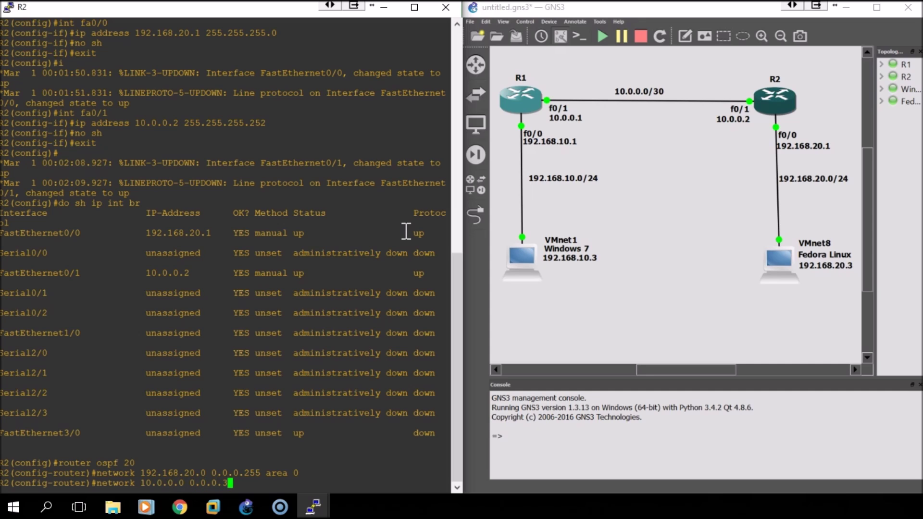
type(" area 0")
key("Return")
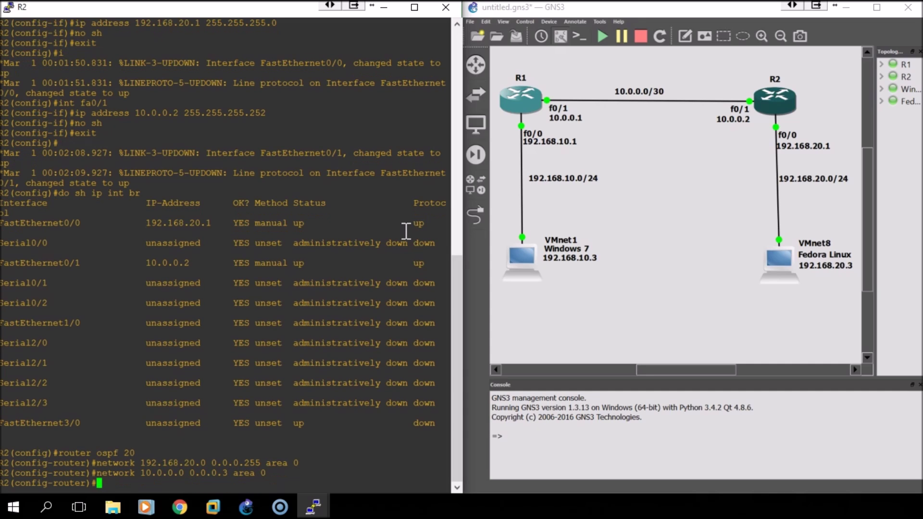
type("exit")
key("Return")
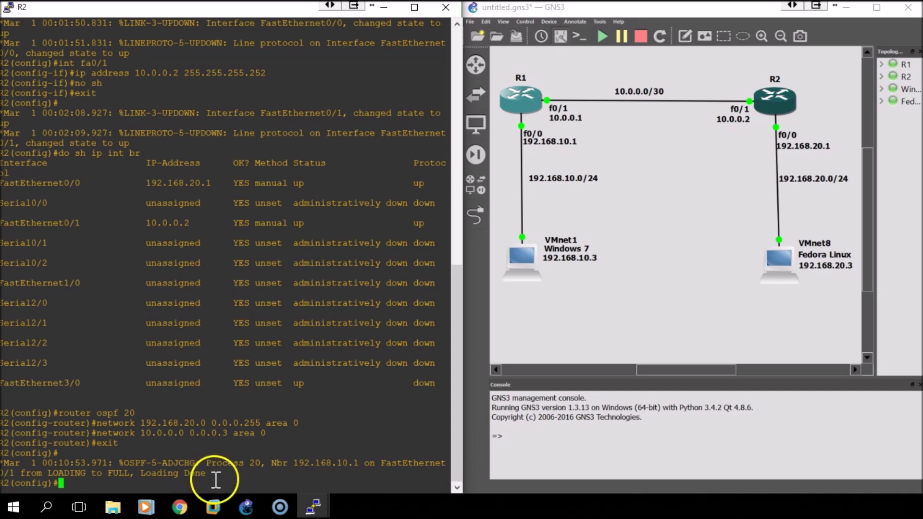
left_click(211, 510)
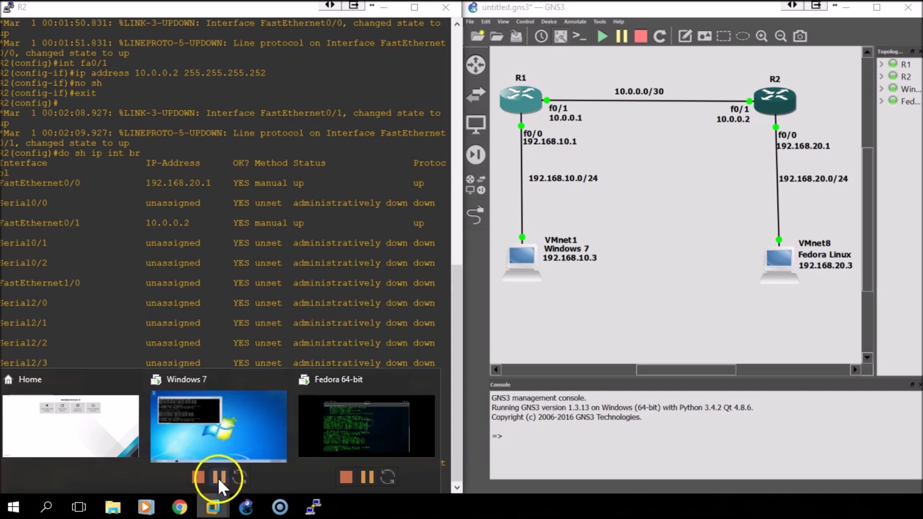
Switch to the Windows 7 VM and set the Command Prompt font to 12 x 16
left_click(204, 445)
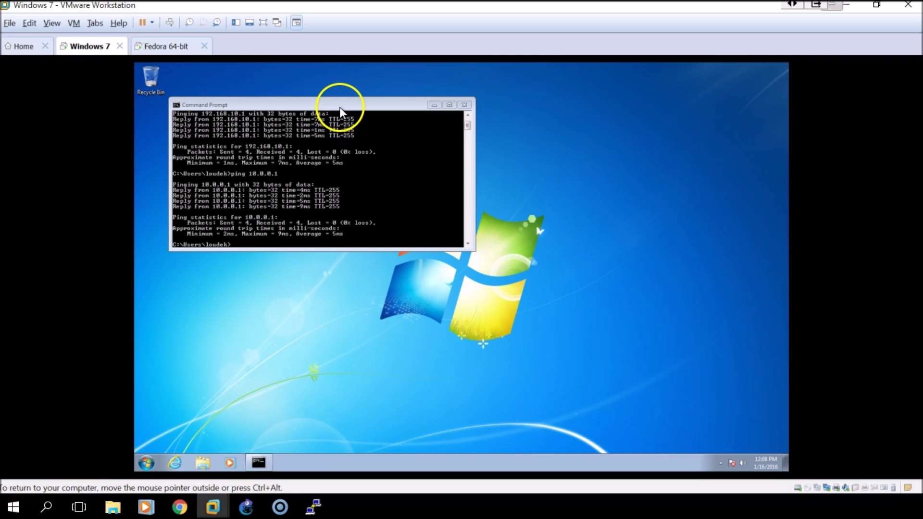
left_click(290, 222)
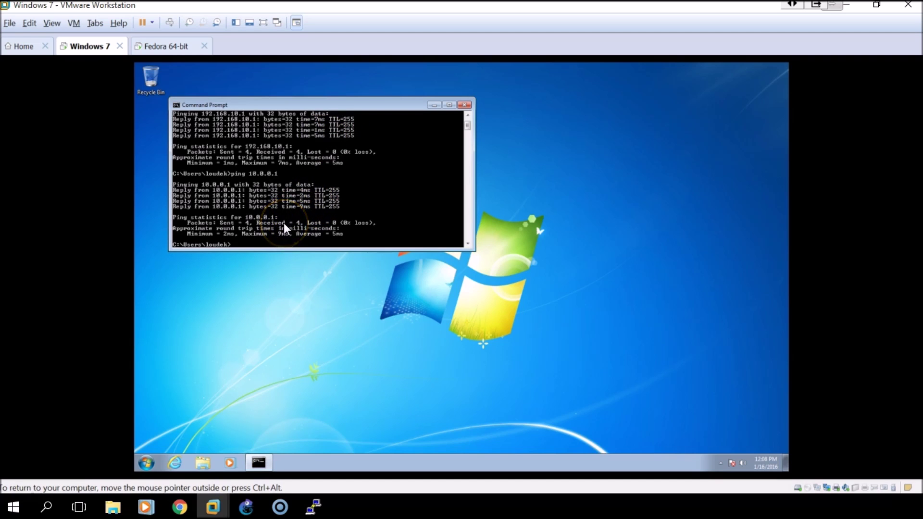
right_click(318, 106)
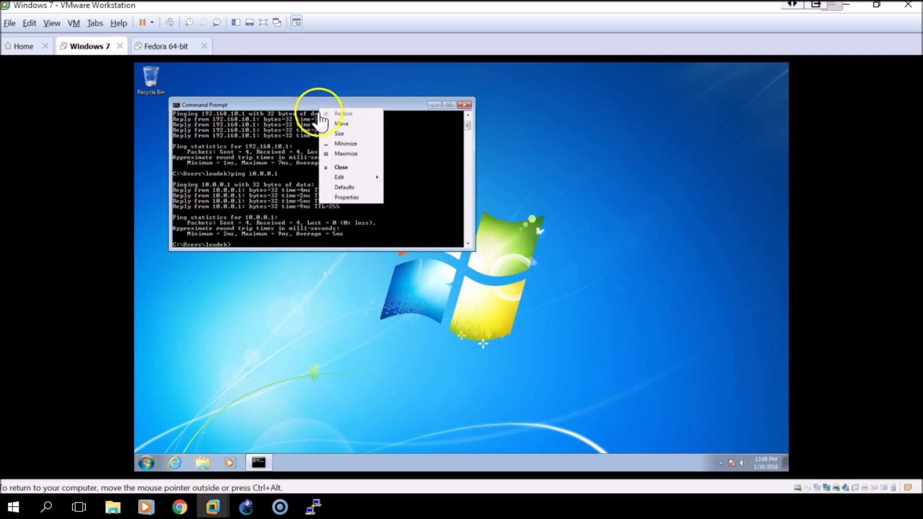
left_click(336, 195)
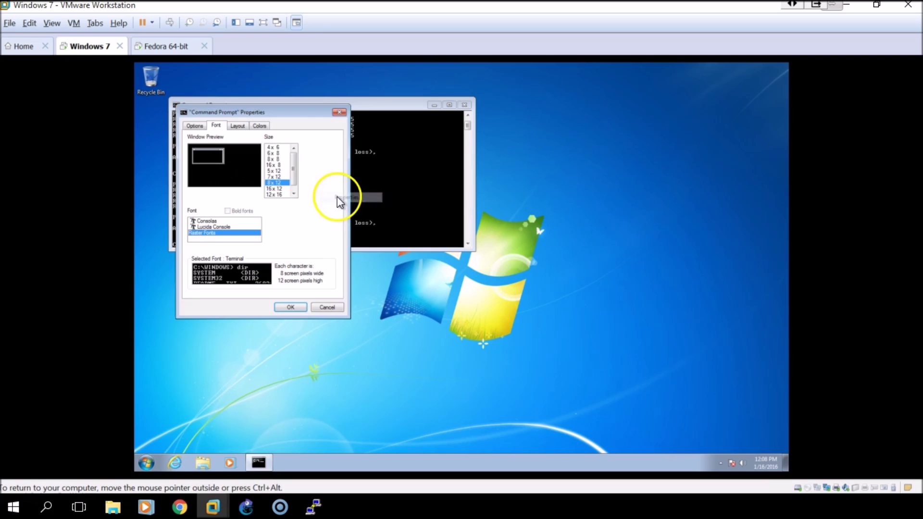
left_click(274, 195)
left_click(290, 307)
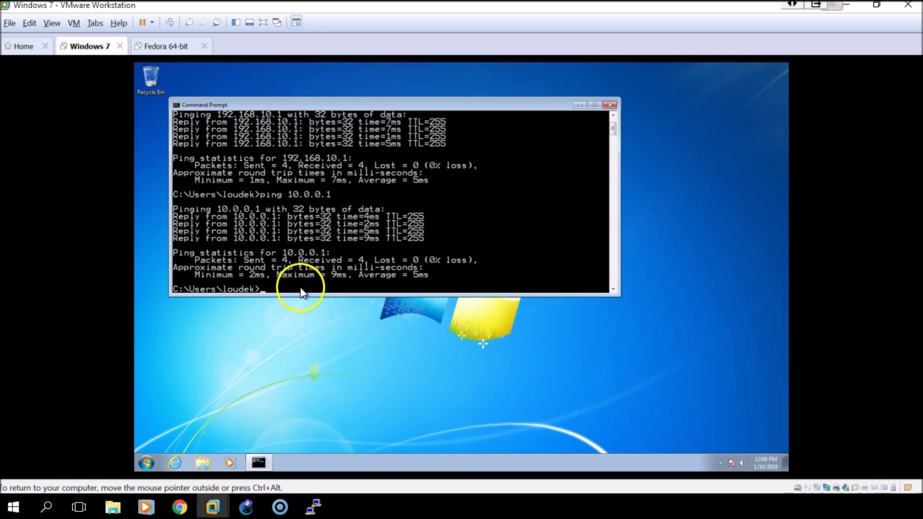
type("ping 10.0.0.2")
From Windows 7, ping R2 at 10.0.0.2 and Fedora at 192.168.20.3, then show the GNS3 topology
key("Return")
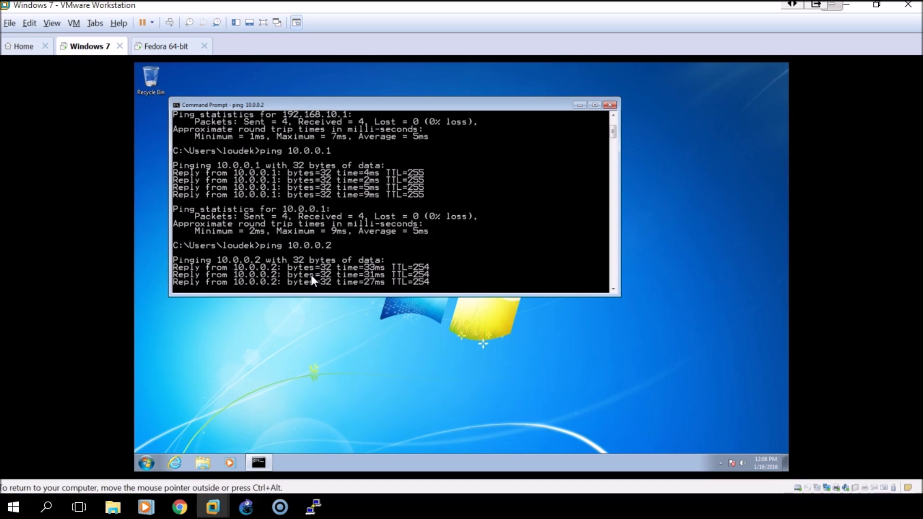
key("Up")
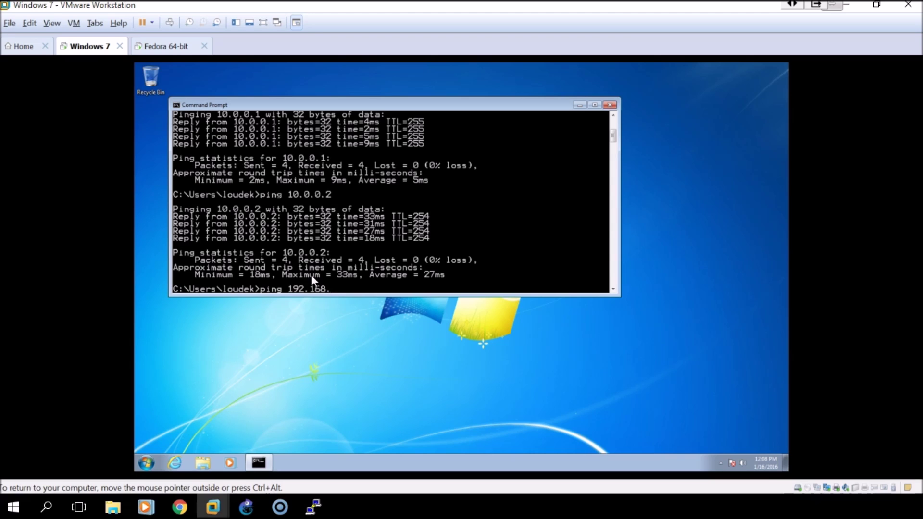
key("BackSpace")
type("20.3")
key("Return")
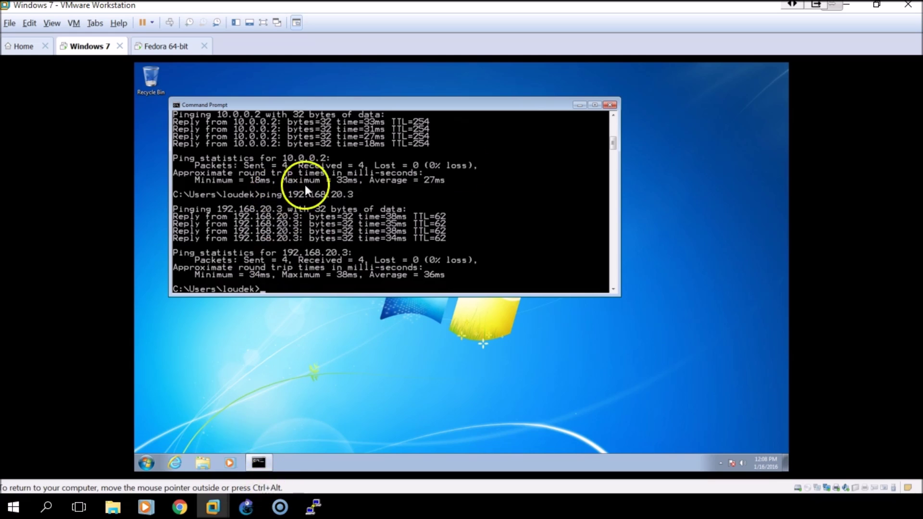
left_click(246, 506)
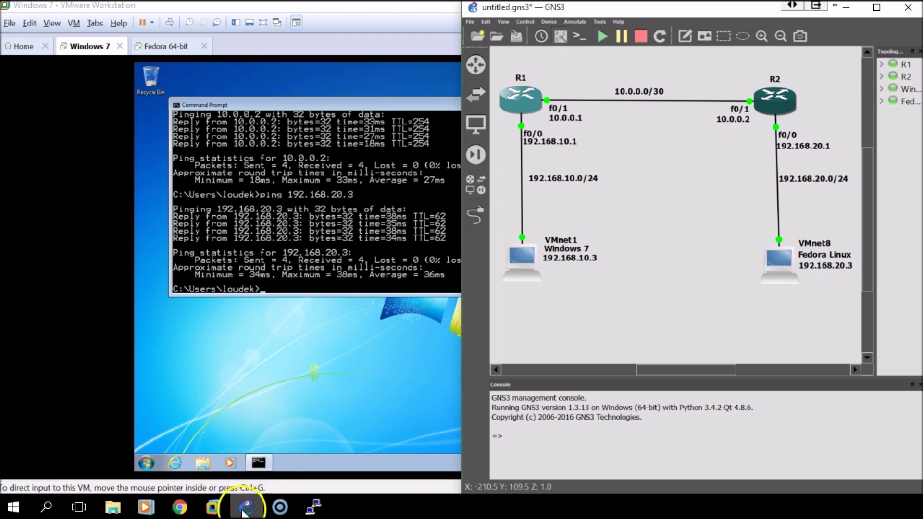
Switch to the Fedora VM and ping R1 at 10.0.0.1 with four packets
mouse_move(213, 508)
left_click(307, 453)
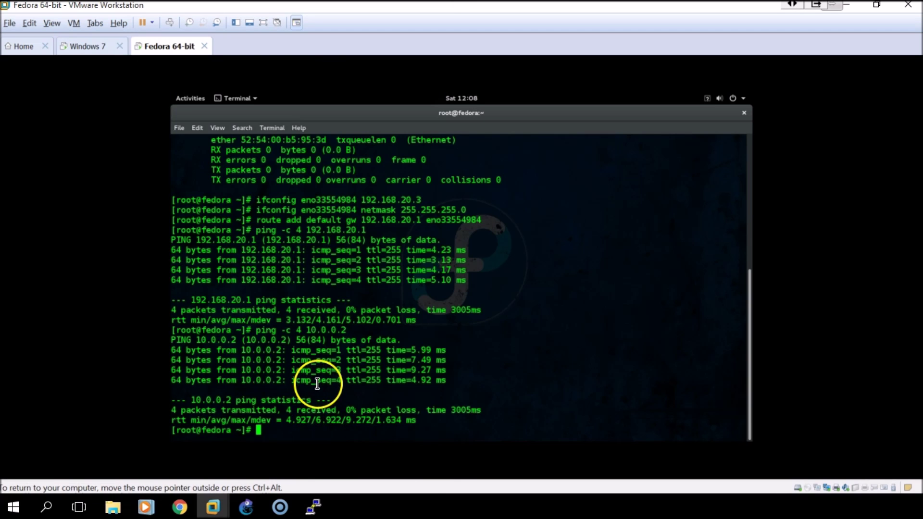
type("ping ")
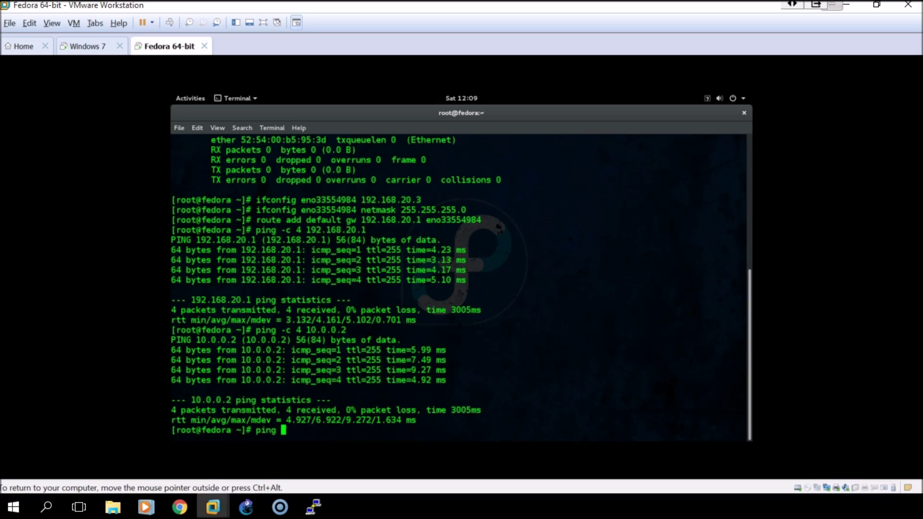
type("-c ")
type("4 ")
type("19")
type("0.0.0.1")
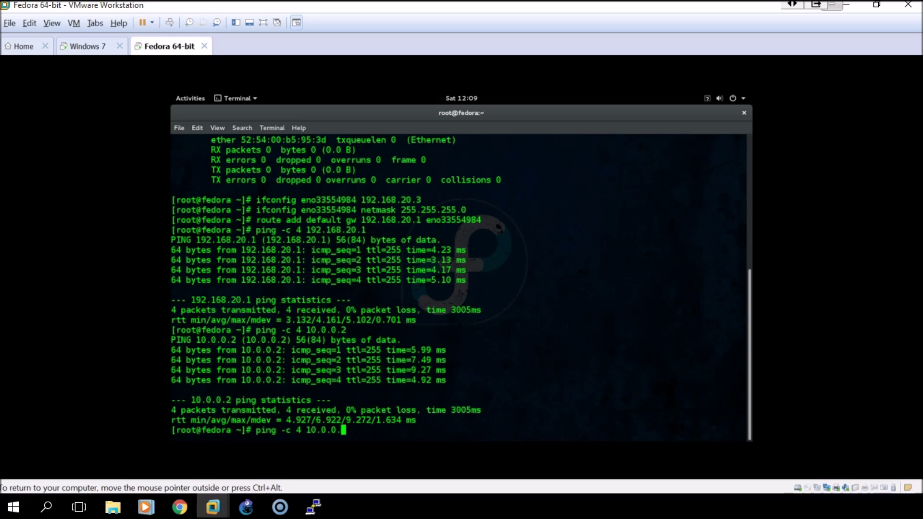
key("Return")
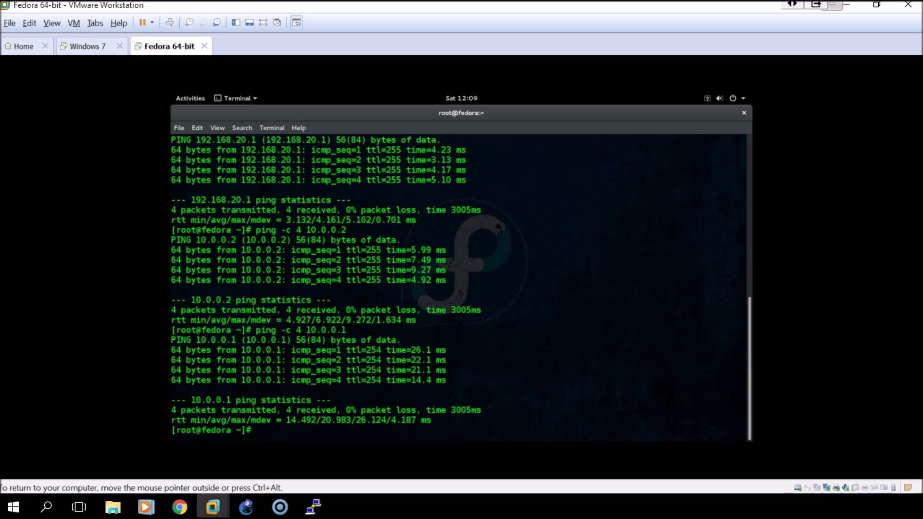
Ping the Windows 7 VM at 192.168.10.3 with four packets from Fedora
key("Up")
key("BackSpace")
key("BackSpace")
key("BackSpace")
key("BackSpace")
key("BackSpace")
key("BackSpace")
type("92.168")
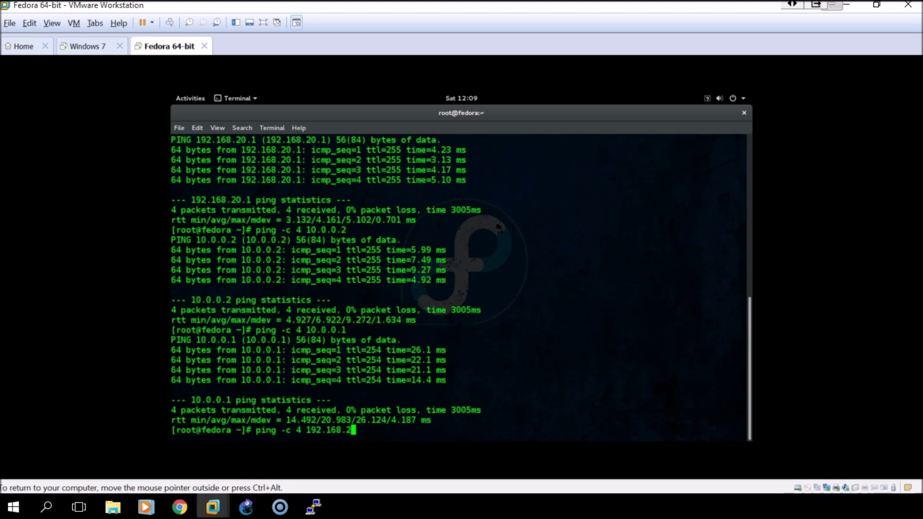
type(".10.3")
key("Return")
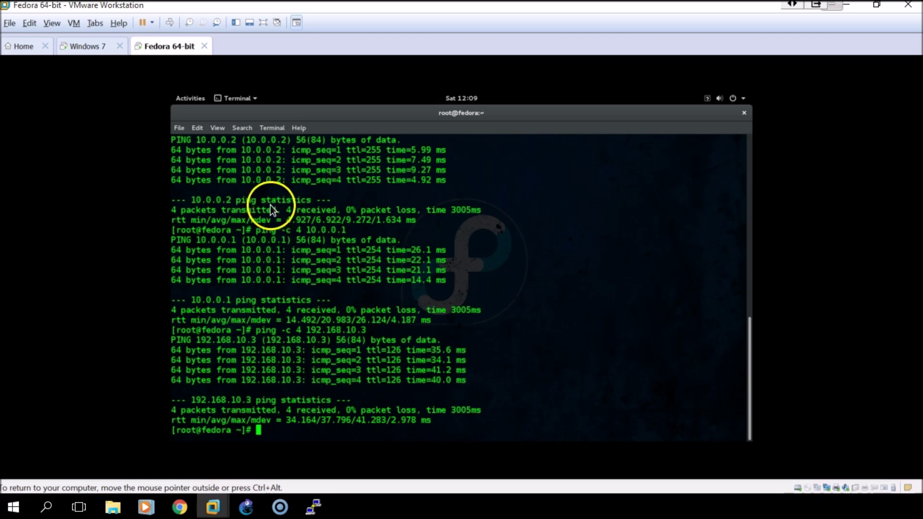
Restore the GNS3 window showing the two-router OSPF topology and maximize it
left_click(254, 510)
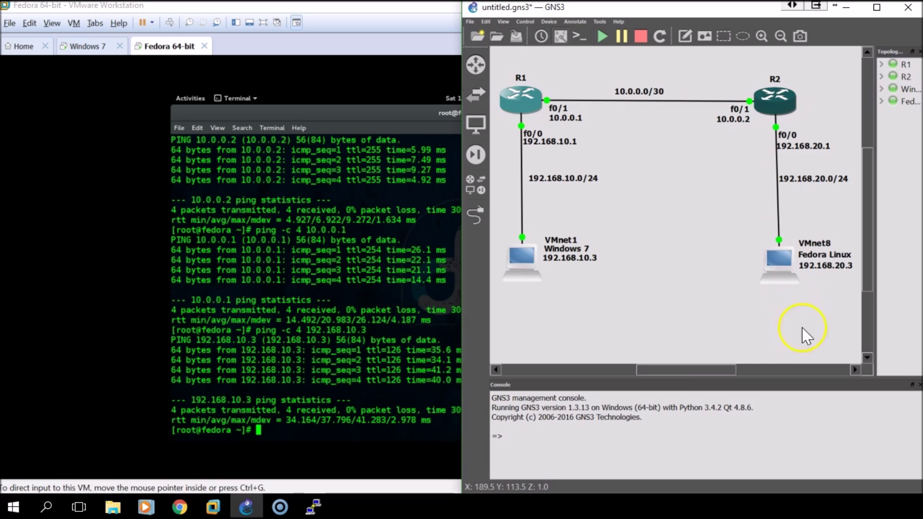
left_click(876, 7)
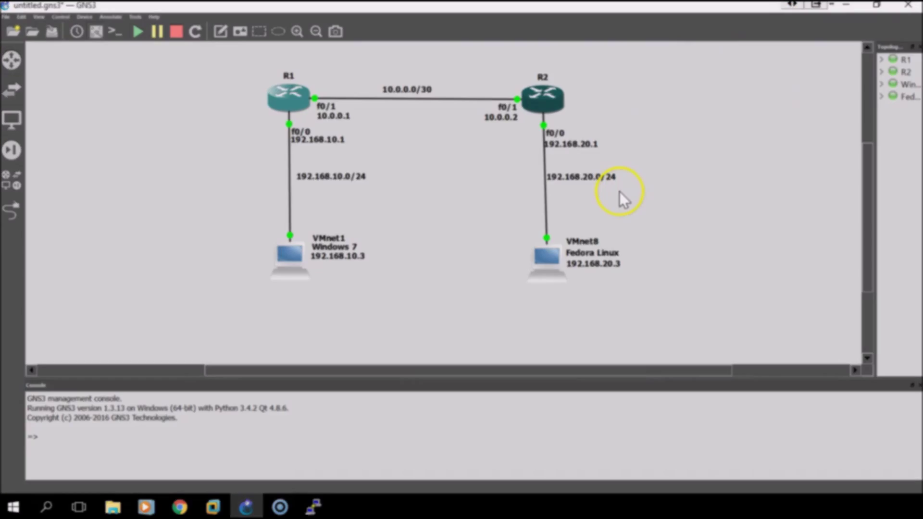